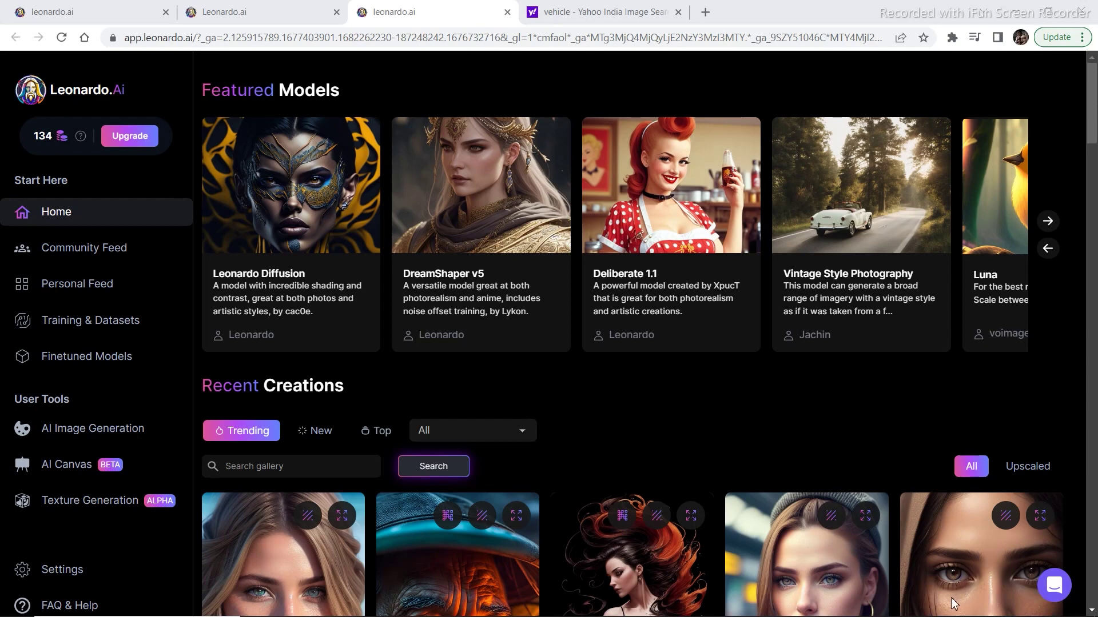
# Open the AI Canvas editor with an empty 512 × 512 generation frame
pyautogui.click(87, 465)
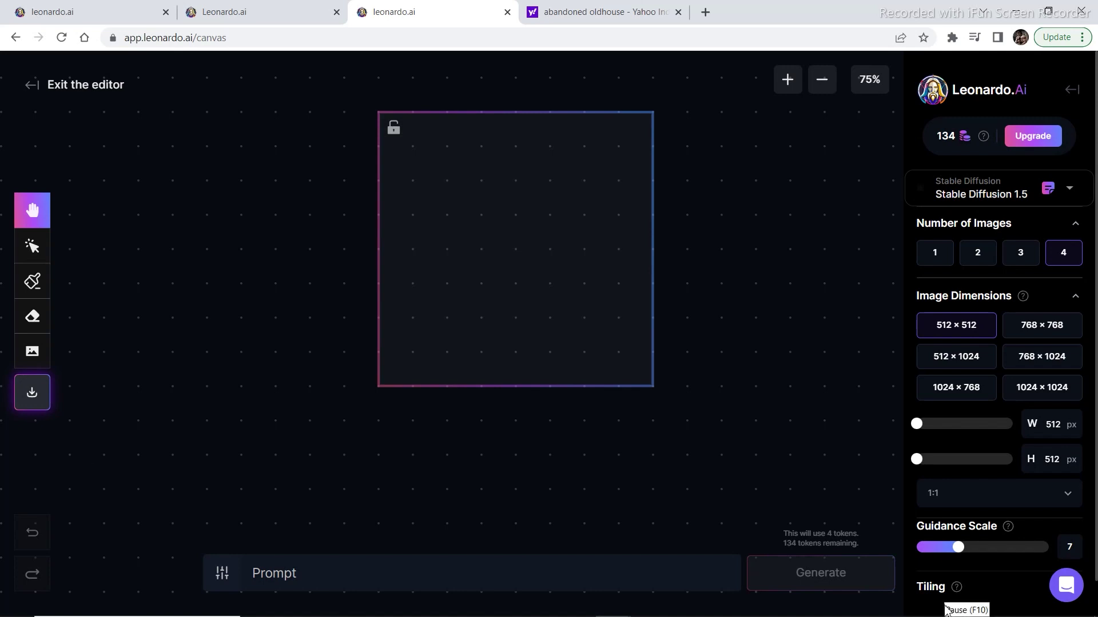
# Upload dsc_0041-1.jpg from the computer onto the canvas and move the frame toward the upper centre
pyautogui.click(33, 352)
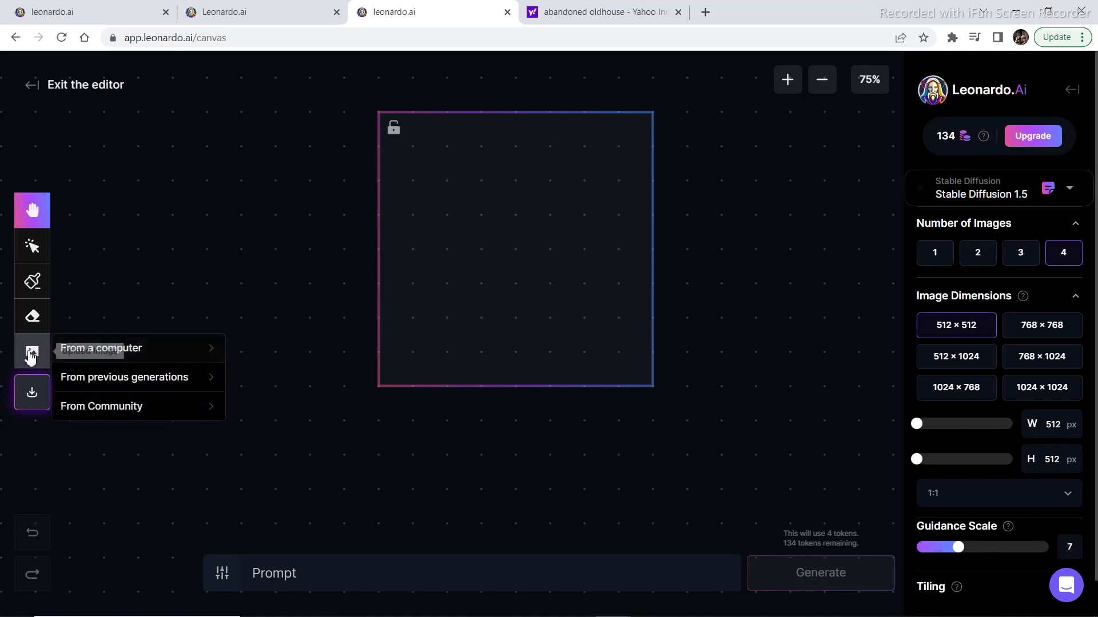
pyautogui.click(105, 351)
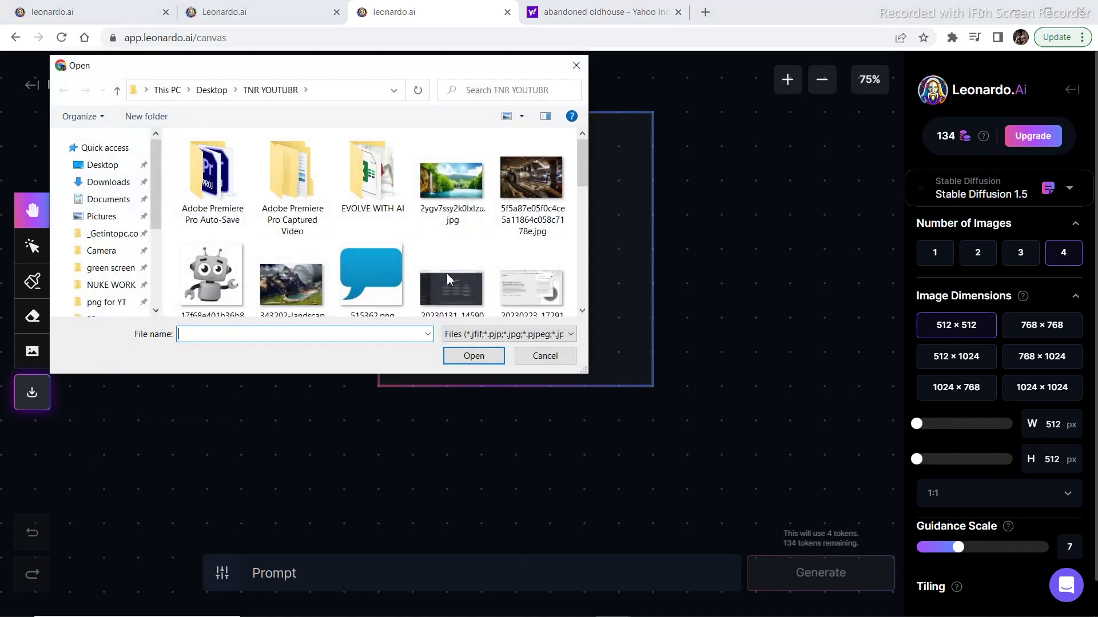
pyautogui.moveTo(582, 173); pyautogui.dragTo(582, 261)
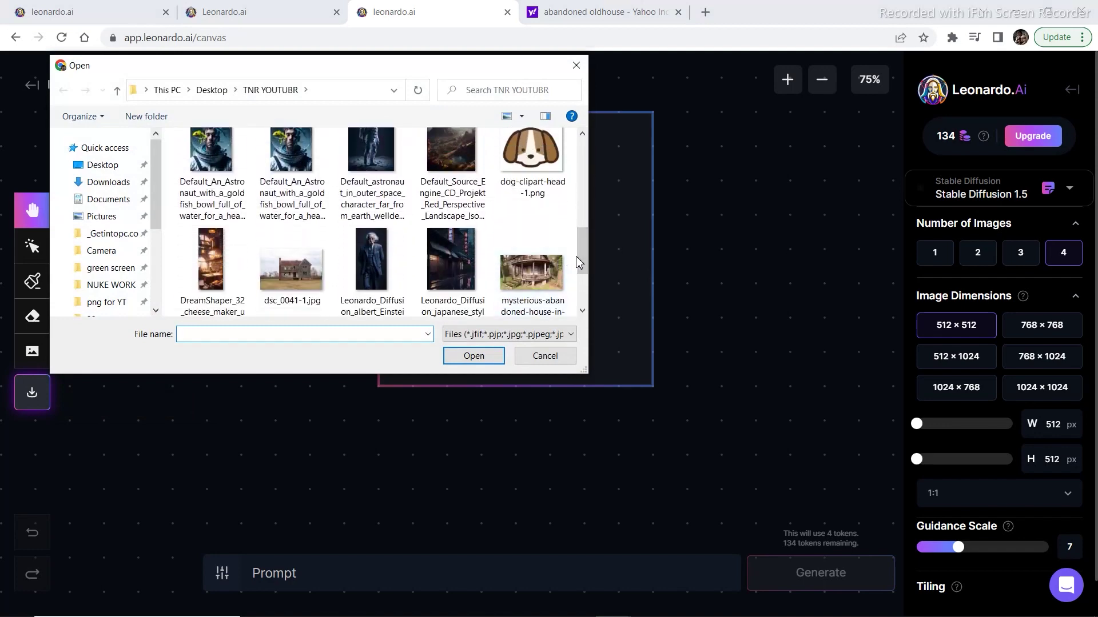
pyautogui.doubleClick(292, 268)
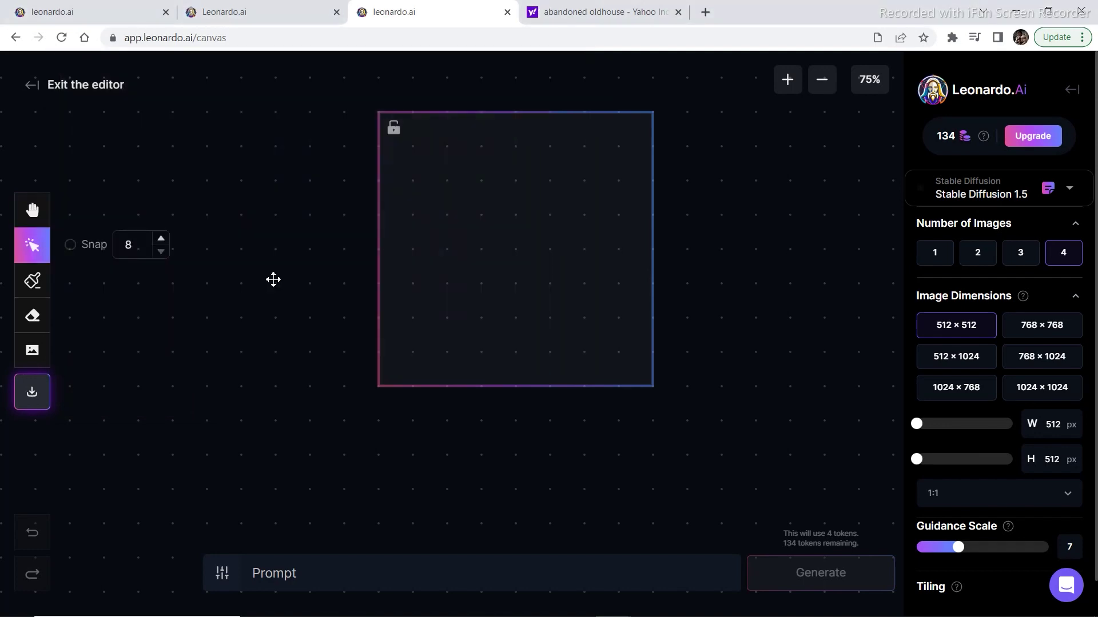
pyautogui.moveTo(363, 497); pyautogui.dragTo(584, 289)
# Resize the house photo by its corner, place it under the frame's left half, and zoom to 100%
pyautogui.scroll(10, 757, 143)
pyautogui.hscroll(10, 757, 142)
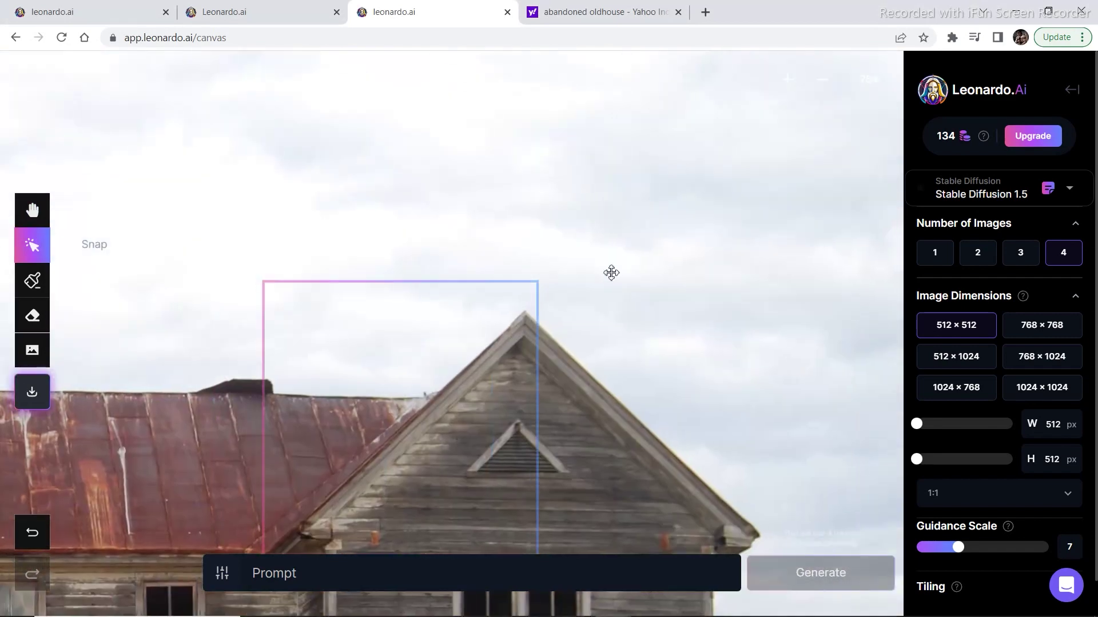
pyautogui.moveTo(738, 168); pyautogui.dragTo(761, 183)
pyautogui.moveTo(794, 142); pyautogui.dragTo(340, 452)
pyautogui.click(789, 182)
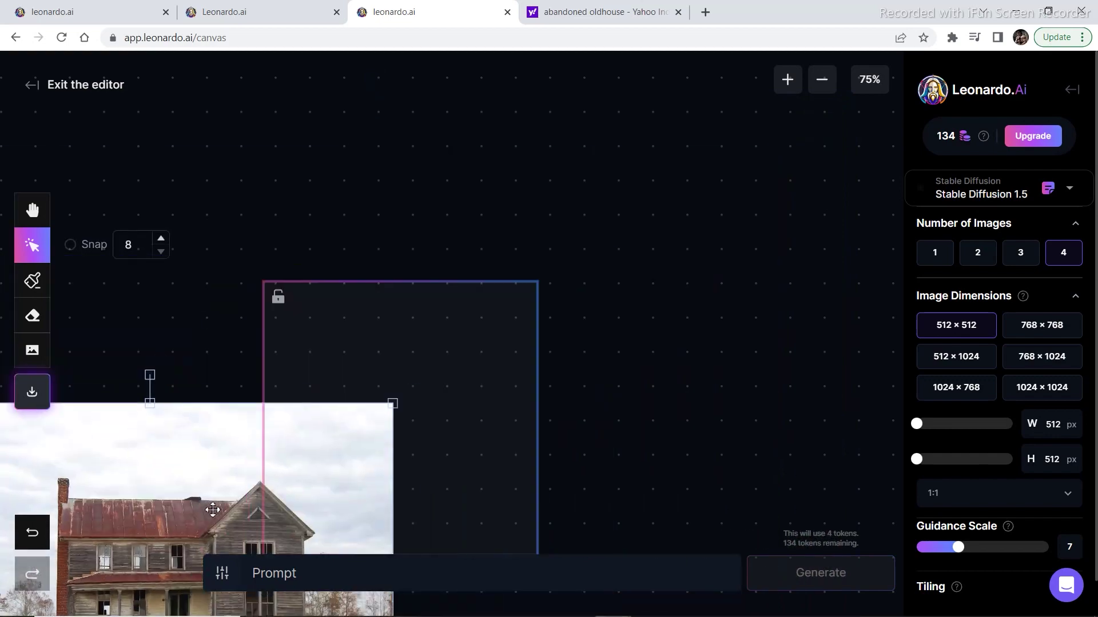
pyautogui.hotkey('ctrl', 'z')
pyautogui.moveTo(793, 156); pyautogui.dragTo(629, 263)
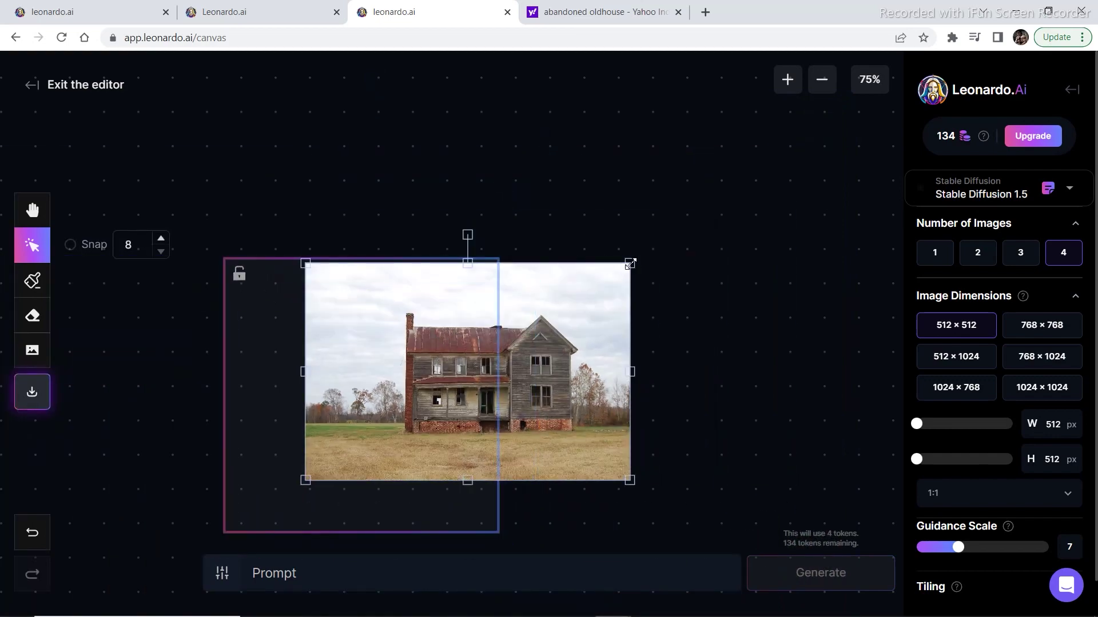
pyautogui.moveTo(629, 263); pyautogui.dragTo(866, 129)
pyautogui.moveTo(671, 206); pyautogui.dragTo(570, 259)
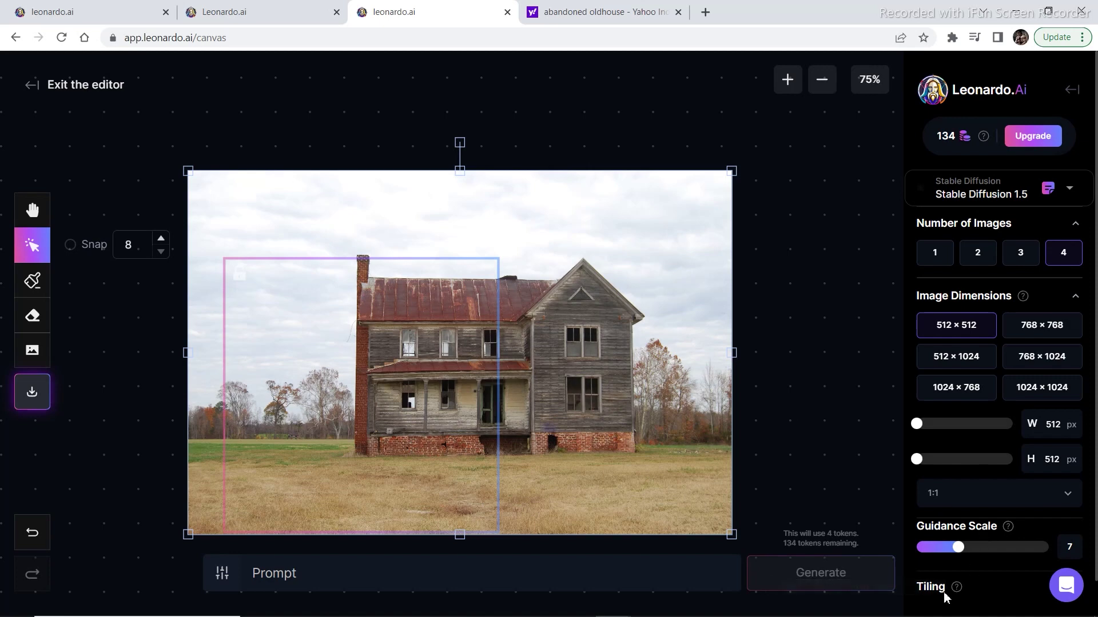
pyautogui.press('h')
pyautogui.hotkey('ctrl', '=')
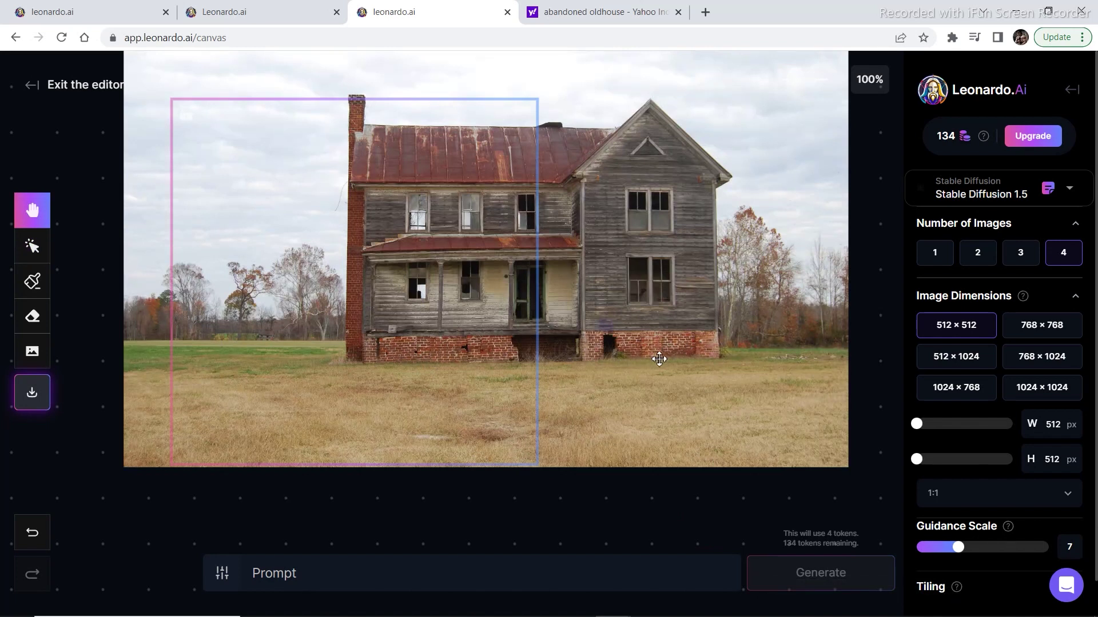
# Erase the broken porch foundation with a larger brush and move the frame over the house
pyautogui.click(32, 316)
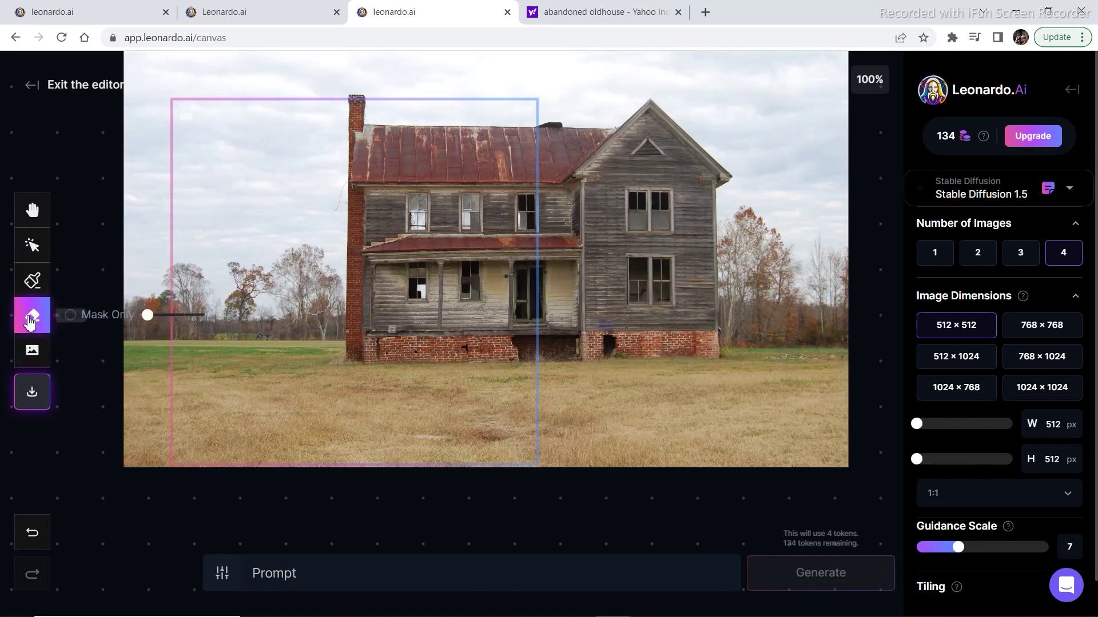
pyautogui.moveTo(143, 316); pyautogui.dragTo(180, 316)
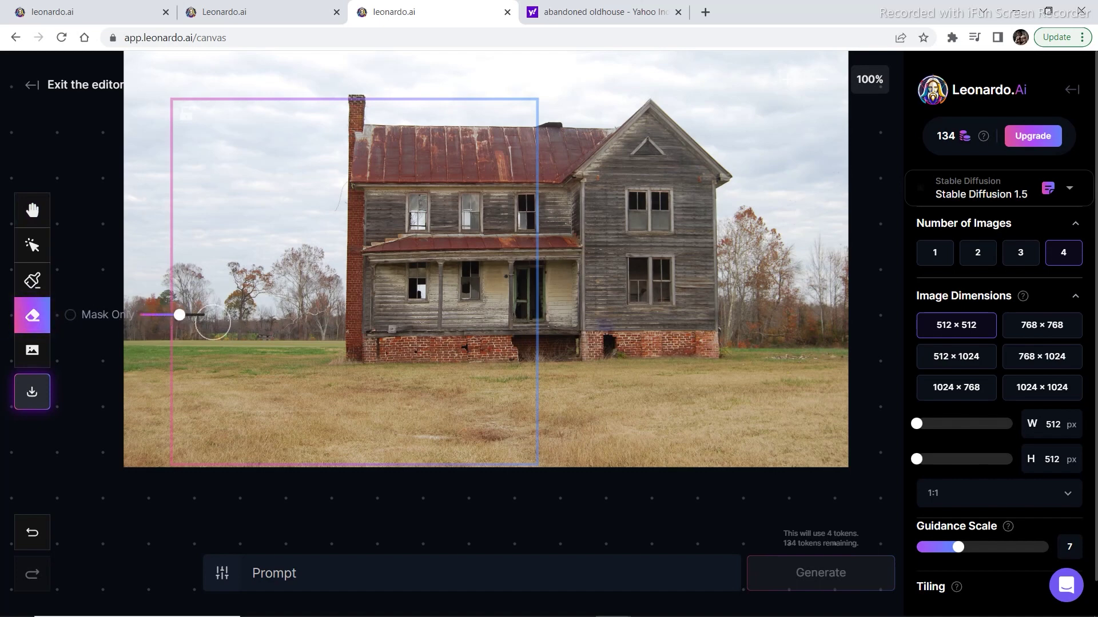
pyautogui.moveTo(374, 350)
pyautogui.mouseDown()
pyautogui.moveTo(509, 345)
pyautogui.moveTo(515, 354)
pyautogui.moveTo(376, 359)
pyautogui.moveTo(435, 361)
pyautogui.moveTo(571, 347)
pyautogui.moveTo(514, 343)
pyautogui.mouseUp()
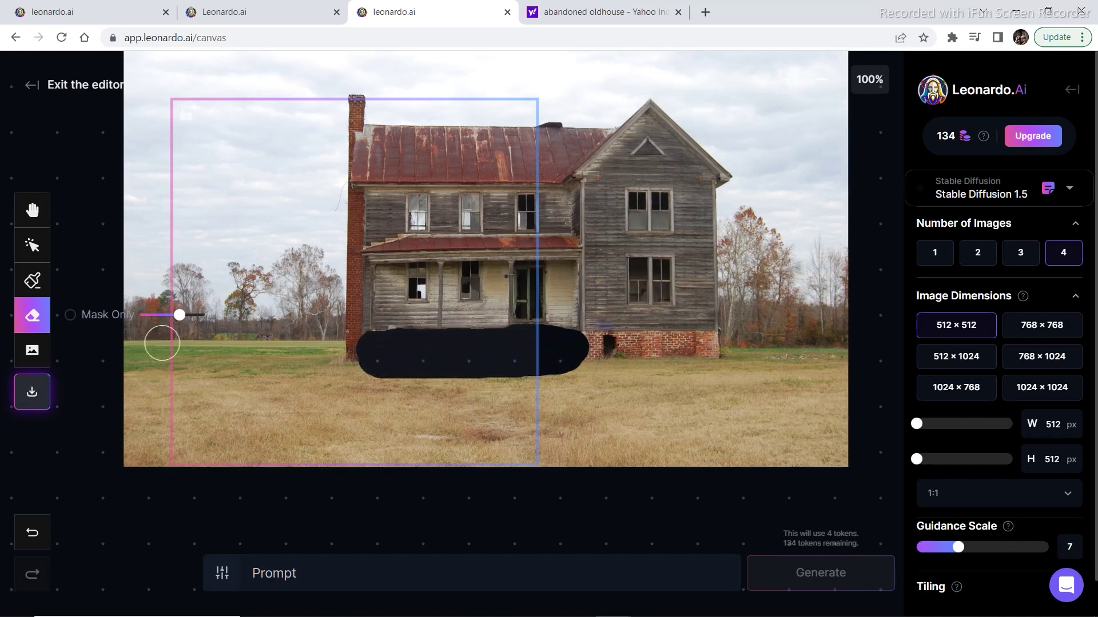
pyautogui.click(32, 245)
pyautogui.moveTo(397, 222); pyautogui.dragTo(524, 210)
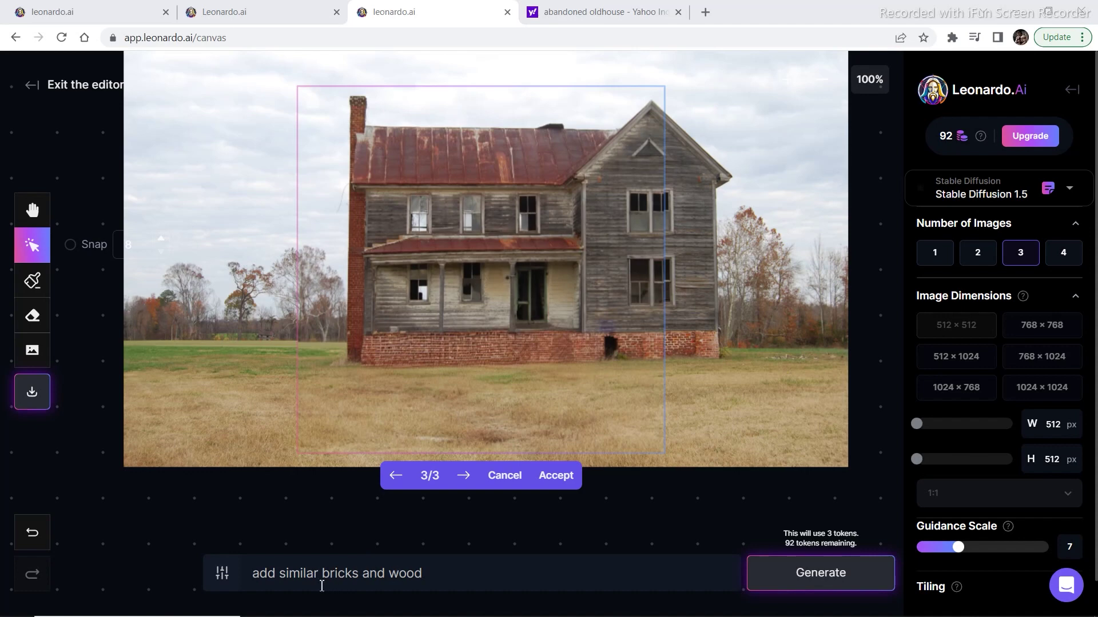
# Browse the generated variants and accept 3/3 with the intact brick foundation
pyautogui.click(467, 479)
pyautogui.click(470, 482)
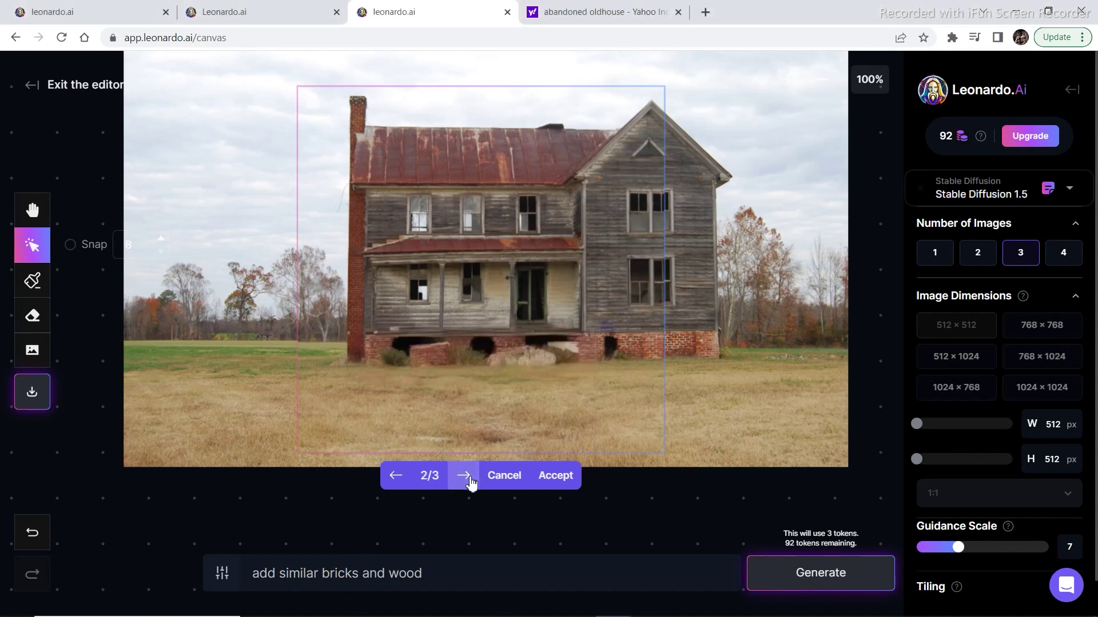
pyautogui.click(470, 482)
pyautogui.click(470, 482)
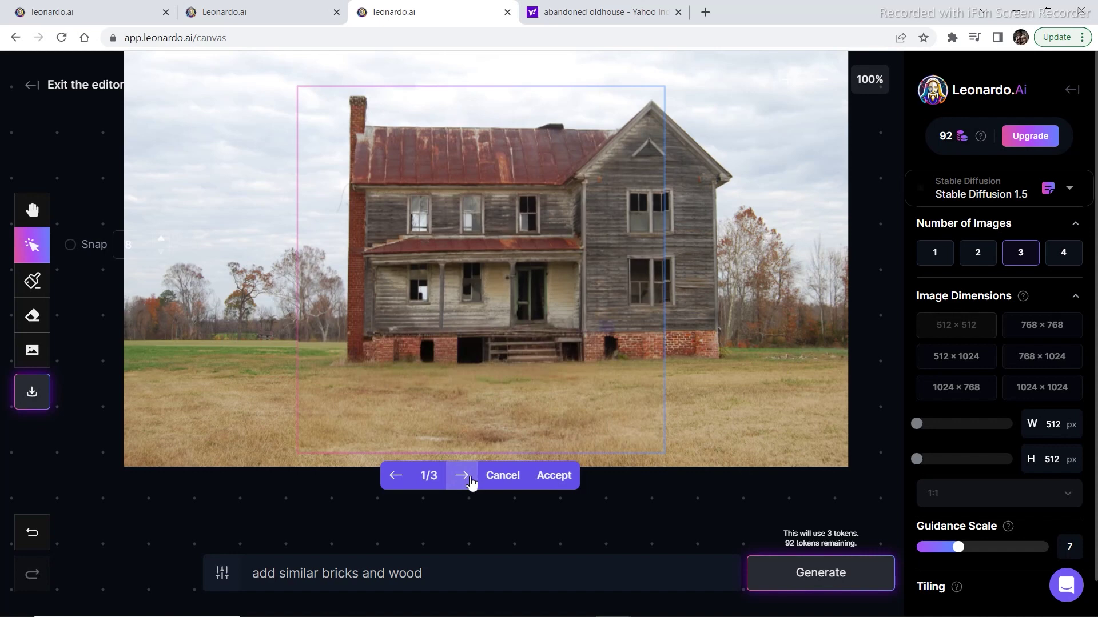
pyautogui.click(395, 478)
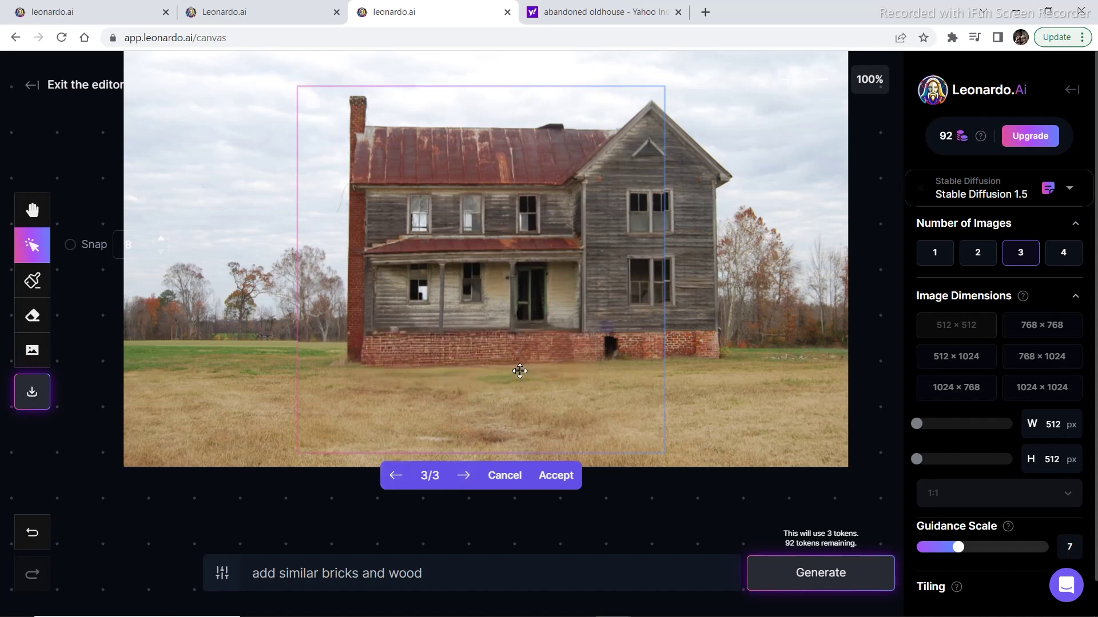
pyautogui.click(559, 477)
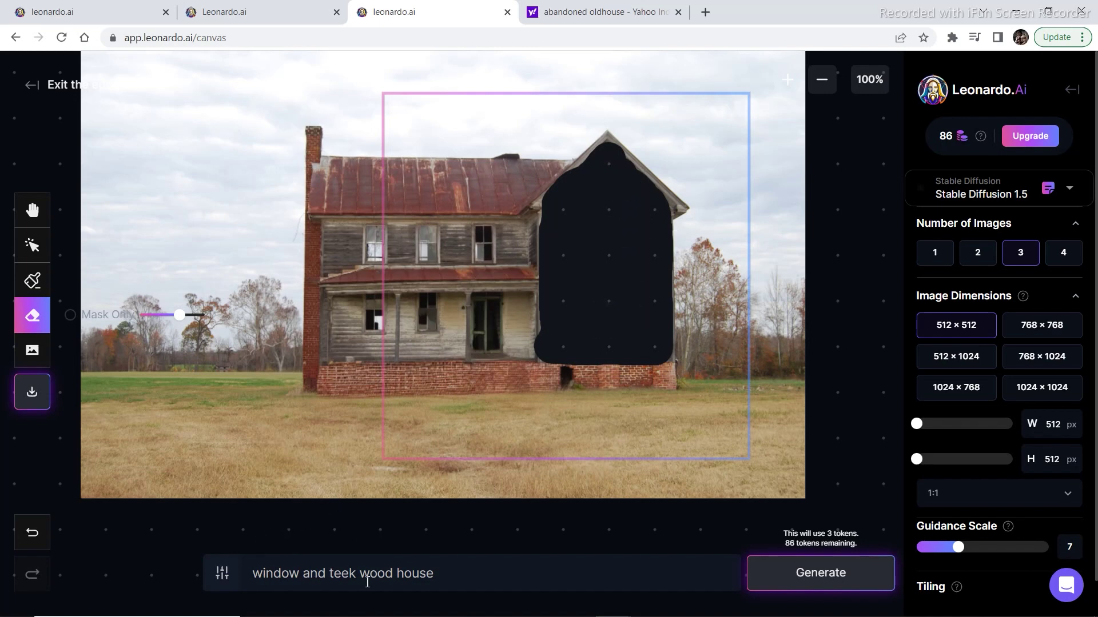
# Generate siding for the masked right wing, review the three variants, and raise guidance scale to 8
pyautogui.click(816, 573)
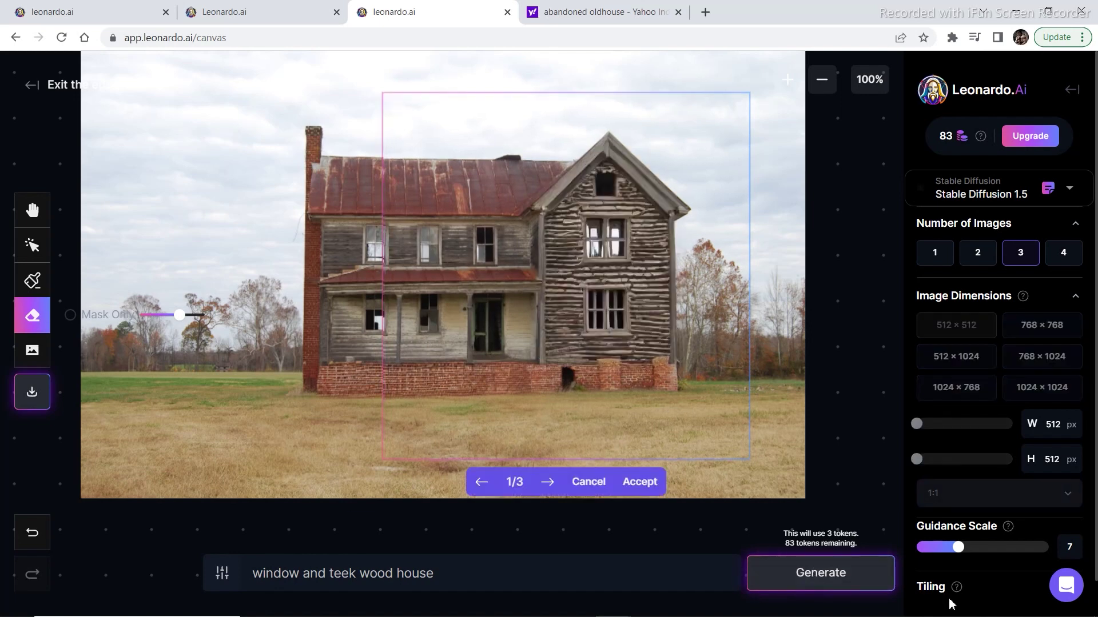
pyautogui.click(546, 482)
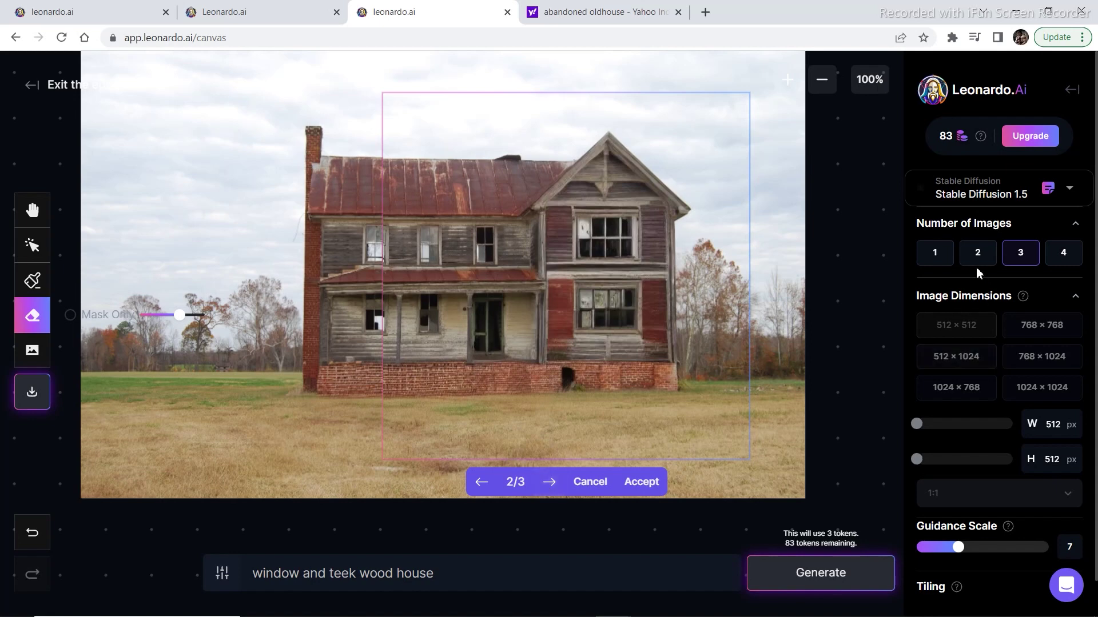
pyautogui.click(549, 483)
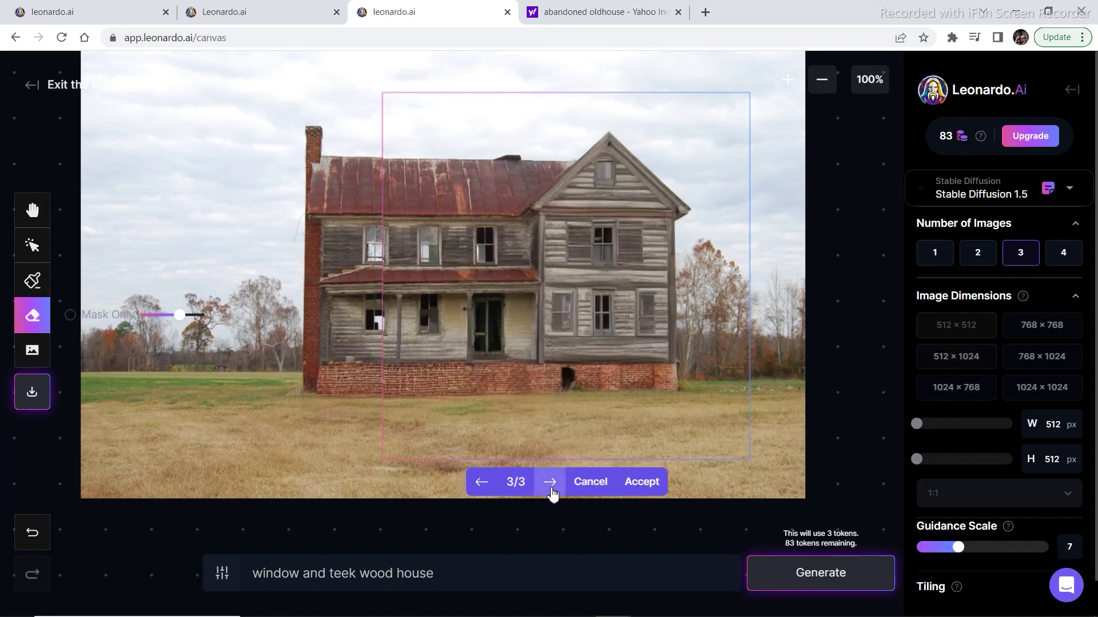
pyautogui.click(482, 482)
pyautogui.click(481, 482)
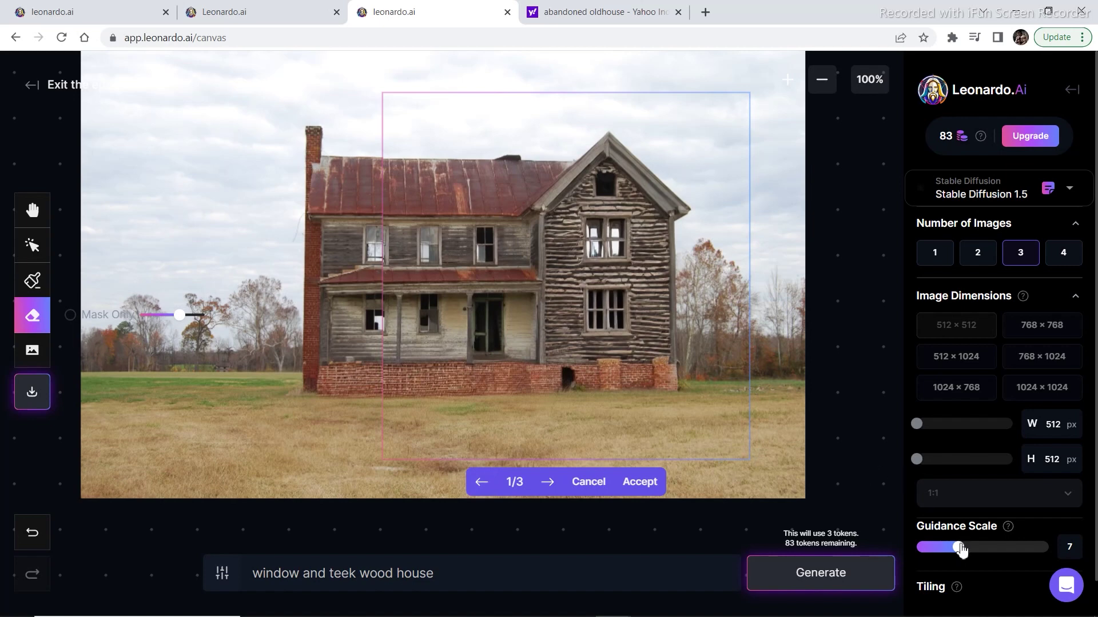
pyautogui.moveTo(961, 548); pyautogui.dragTo(965, 550)
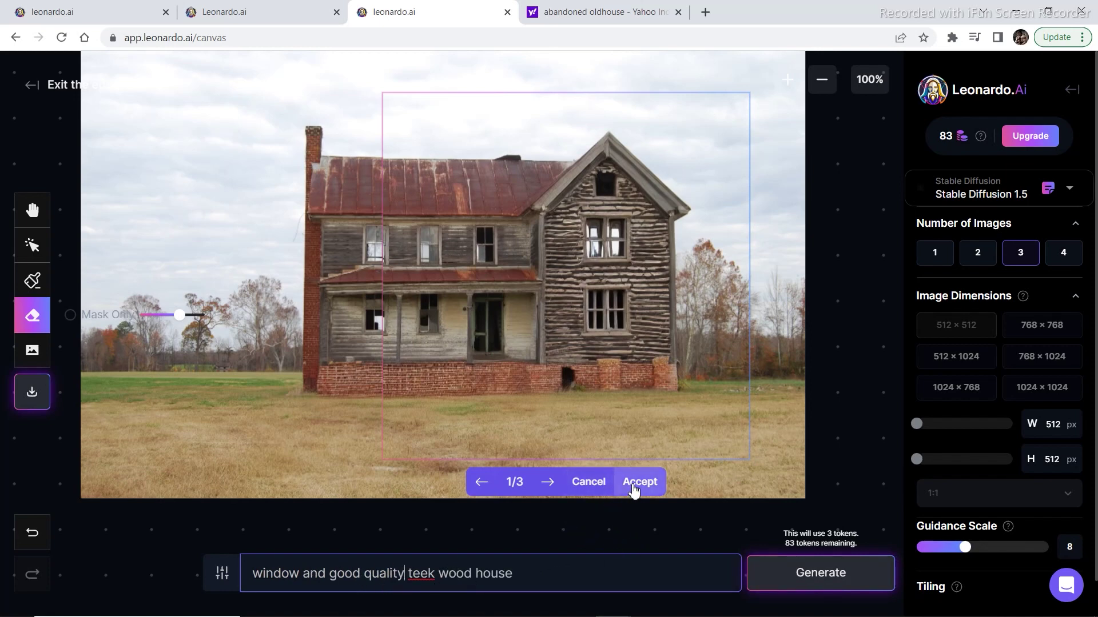
# Discard the old previews, regenerate the right wing, and accept variation 1/3 with ornate windows
pyautogui.click(601, 486)
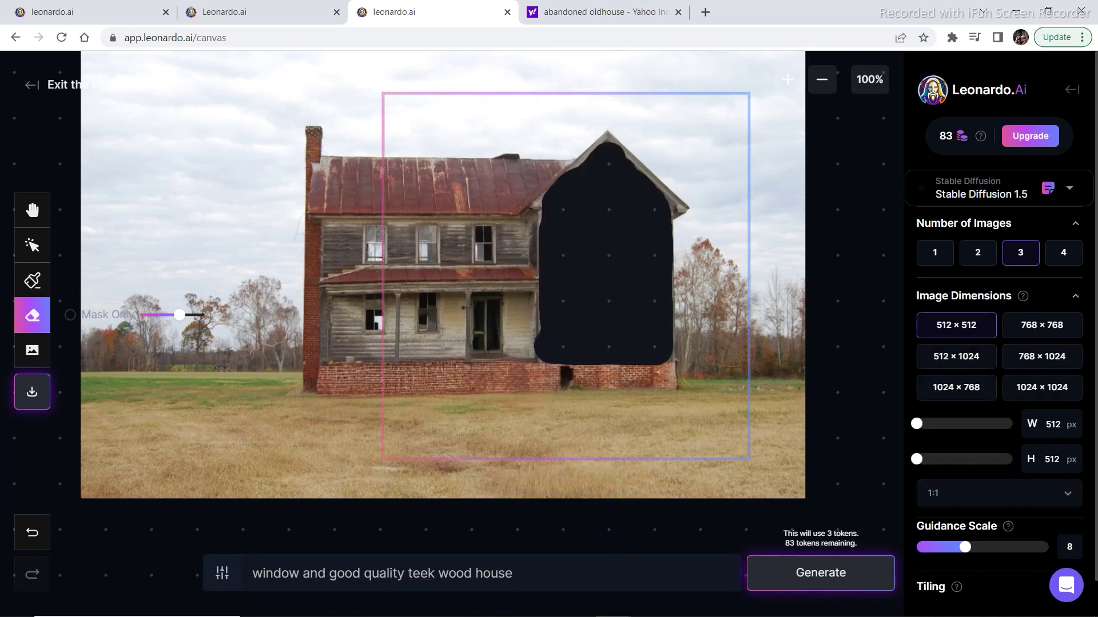
pyautogui.click(789, 573)
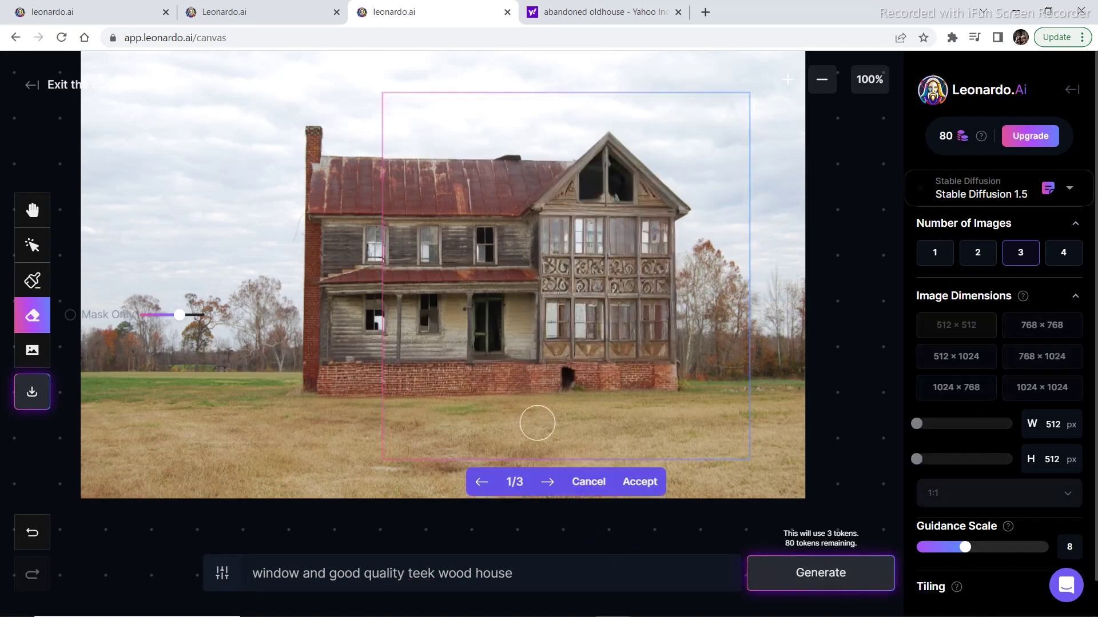
pyautogui.click(546, 493)
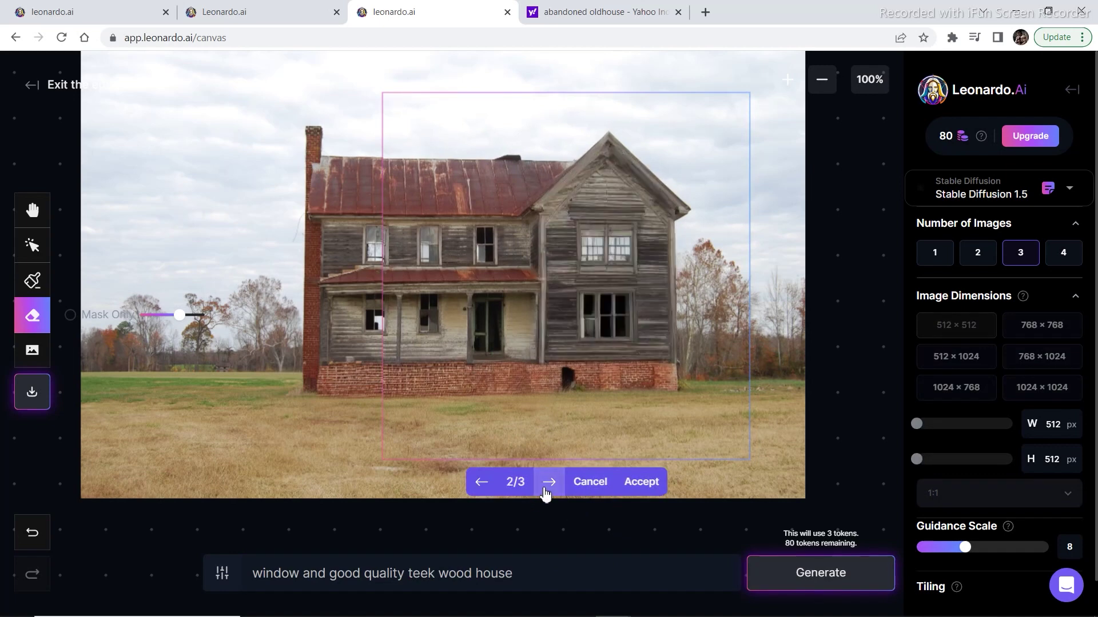
pyautogui.click(546, 493)
pyautogui.click(483, 486)
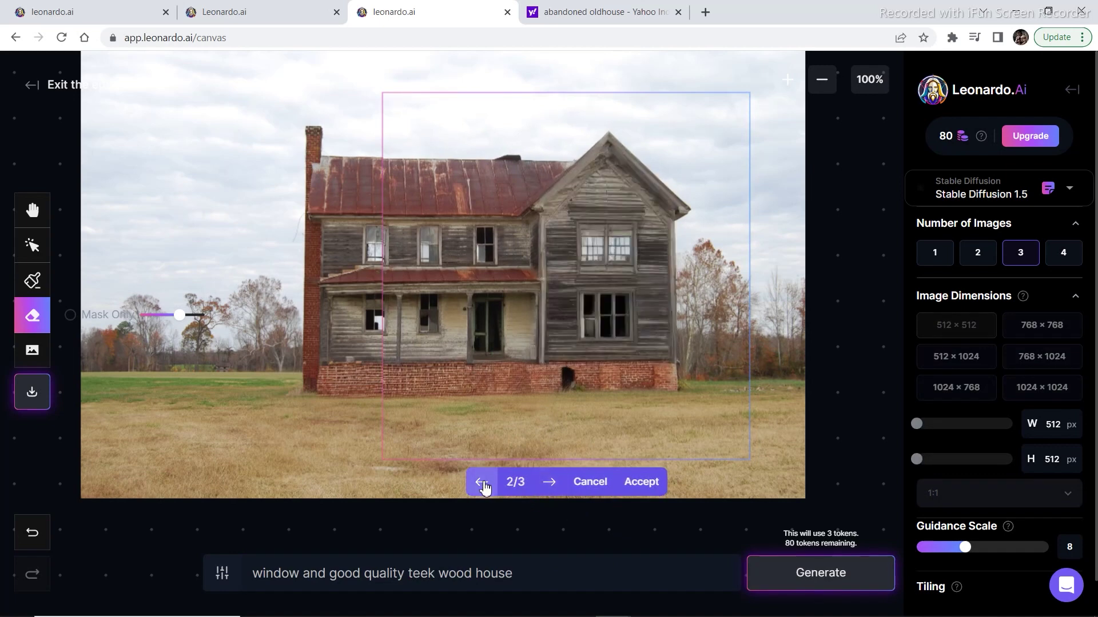
pyautogui.click(483, 486)
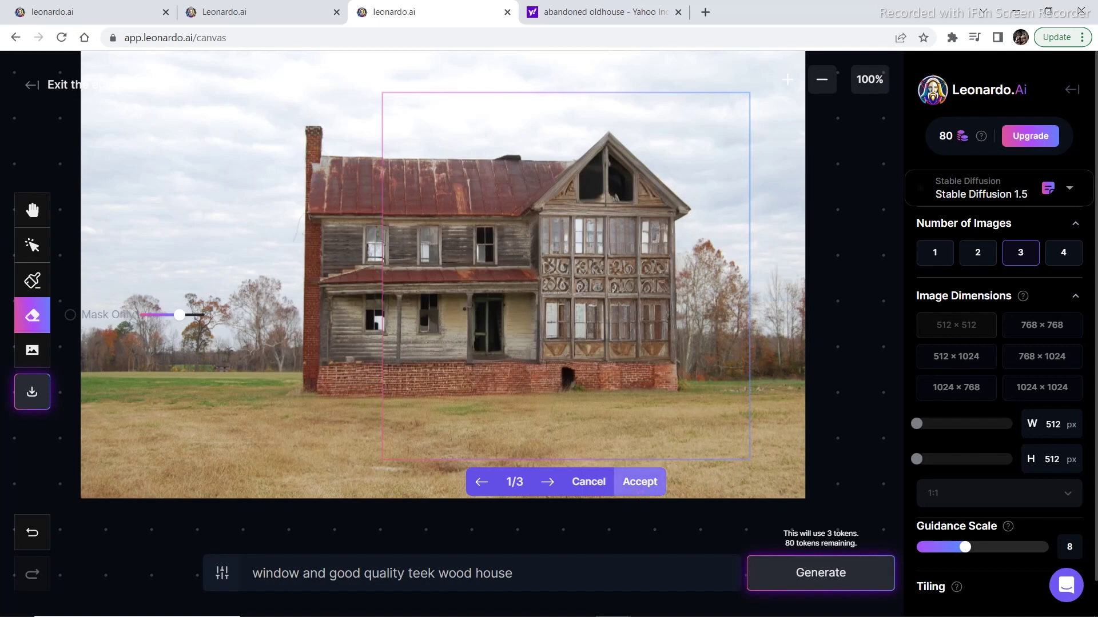
pyautogui.click(640, 482)
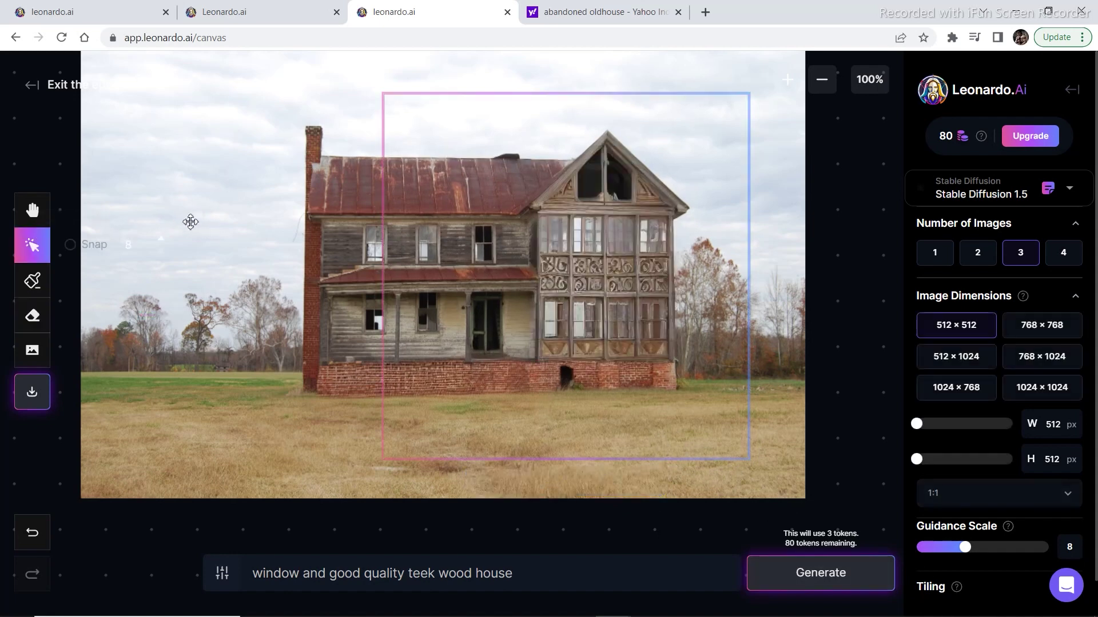
# Pan the view and erase a large area of field and sky left of the house
pyautogui.click(32, 211)
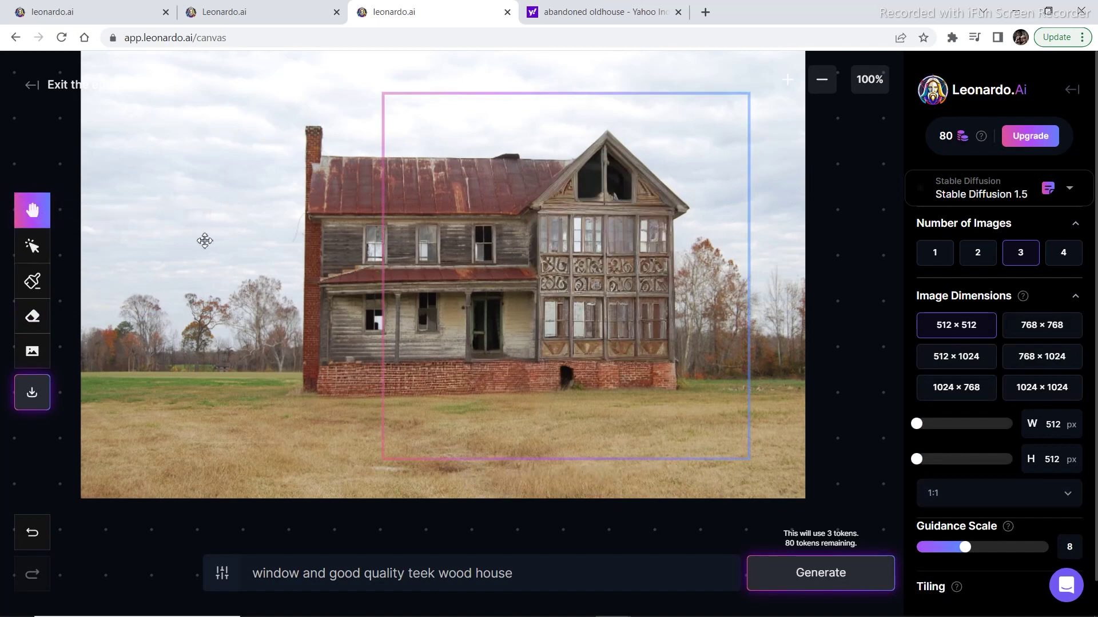
pyautogui.moveTo(206, 237); pyautogui.dragTo(296, 267)
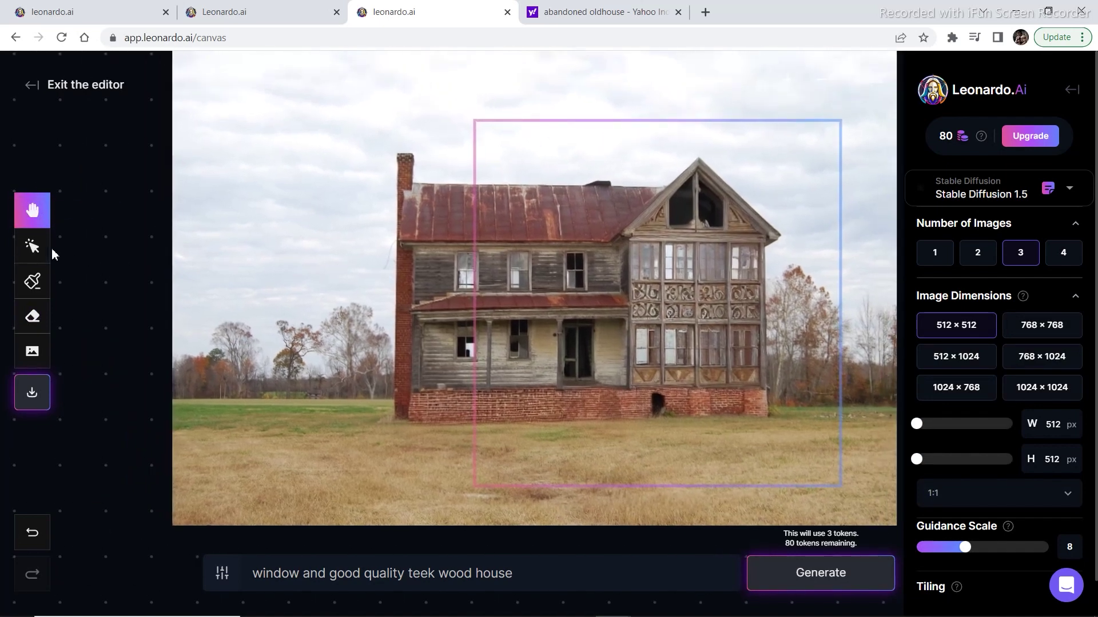
pyautogui.click(32, 315)
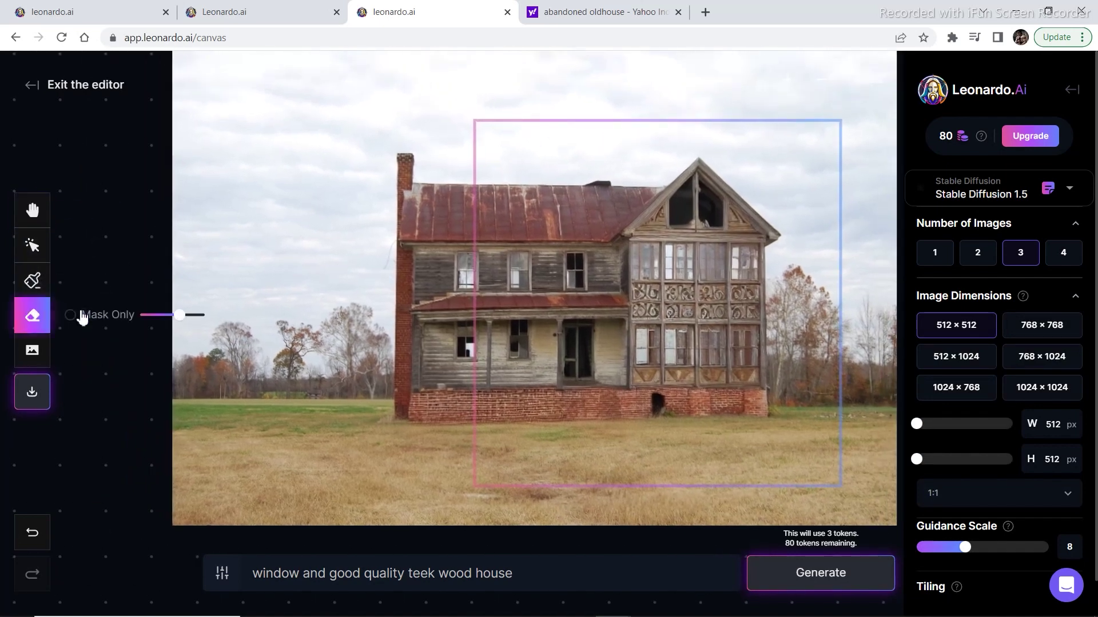
pyautogui.click(385, 266)
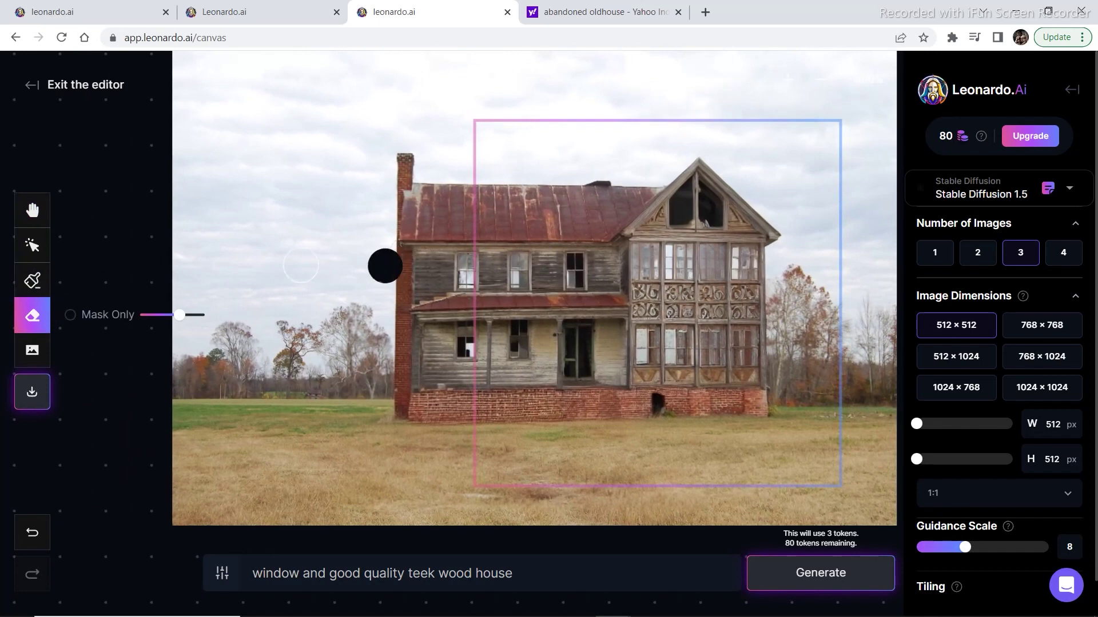
pyautogui.moveTo(365, 266)
pyautogui.mouseDown()
pyautogui.moveTo(207, 268)
pyautogui.moveTo(210, 389)
pyautogui.moveTo(385, 389)
pyautogui.moveTo(378, 281)
pyautogui.moveTo(207, 284)
pyautogui.moveTo(225, 346)
pyautogui.moveTo(237, 305)
pyautogui.moveTo(262, 358)
pyautogui.moveTo(276, 340)
pyautogui.moveTo(288, 350)
pyautogui.moveTo(298, 322)
pyautogui.moveTo(335, 343)
pyautogui.moveTo(350, 303)
pyautogui.moveTo(363, 358)
pyautogui.moveTo(389, 248)
pyautogui.moveTo(208, 250)
pyautogui.moveTo(317, 240)
pyautogui.moveTo(387, 247)
pyautogui.moveTo(405, 401)
pyautogui.moveTo(210, 409)
pyautogui.mouseUp()
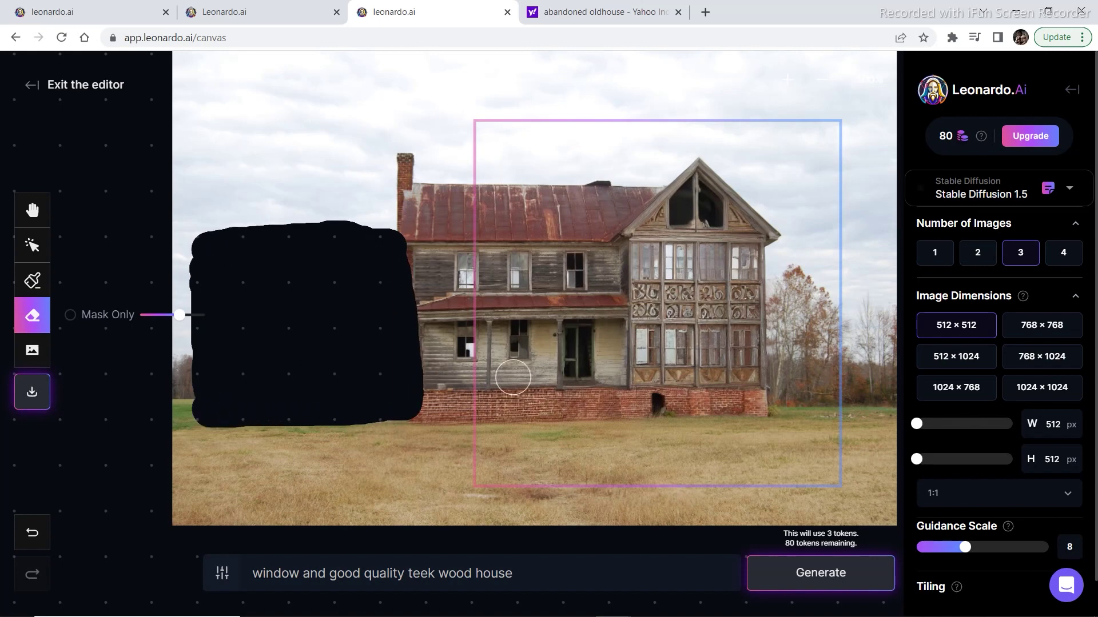
# Move the generation frame over the erased area and clear the prompt for a garage request
pyautogui.click(30, 245)
pyautogui.moveTo(601, 249); pyautogui.dragTo(312, 238)
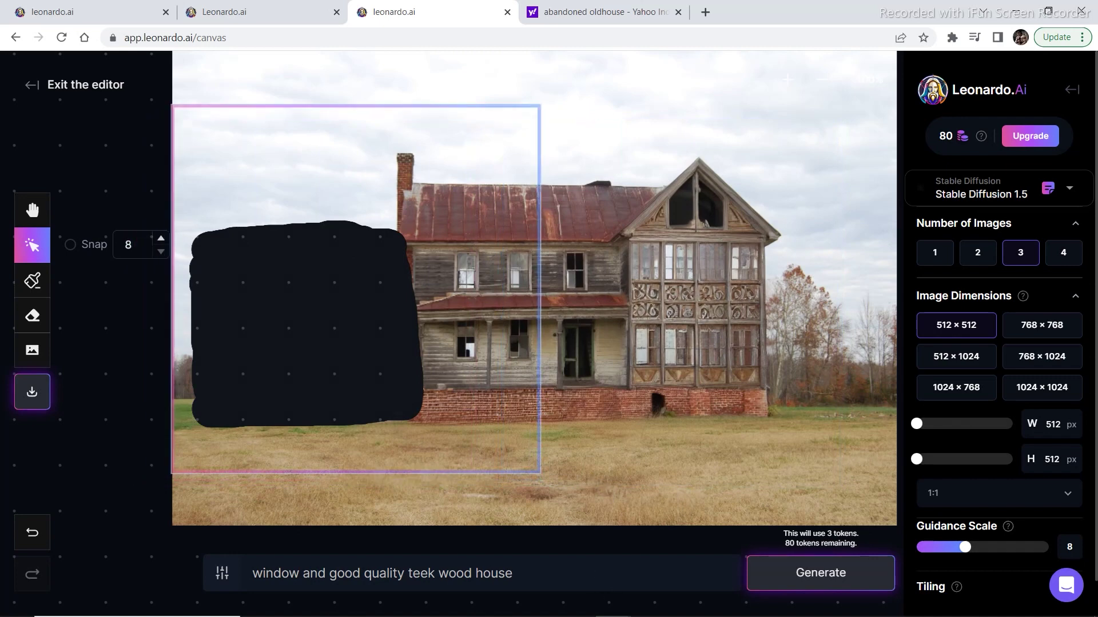
pyautogui.hotkey('ctrl', 'z')
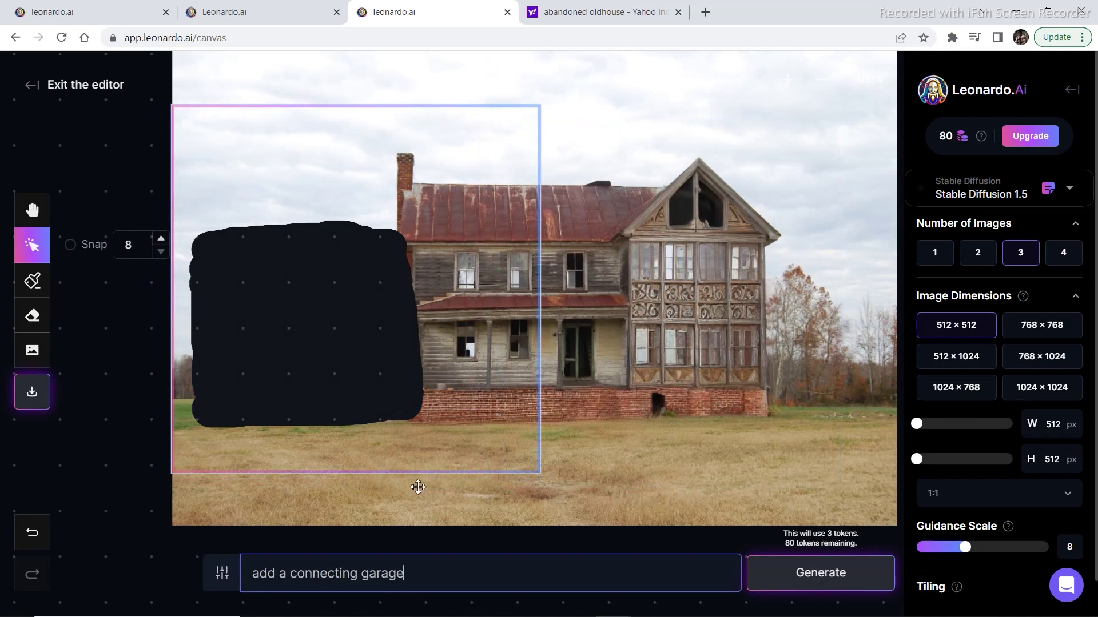
# Generate 'add a connecting garage' variations and accept the house-extension variant on the left
pyautogui.click(814, 579)
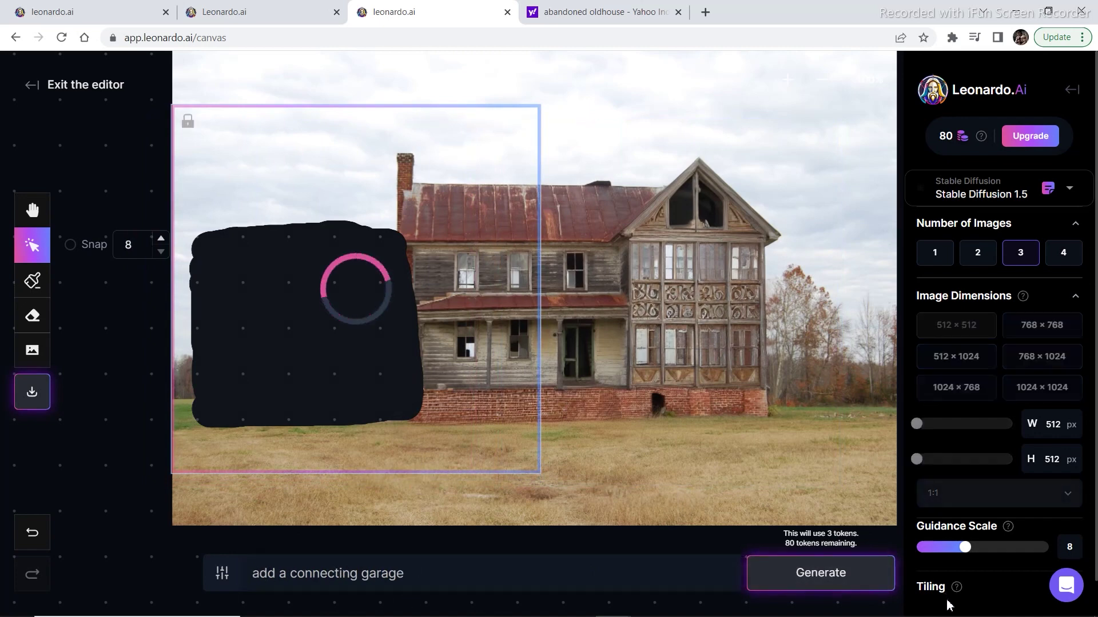
pyautogui.click(272, 495)
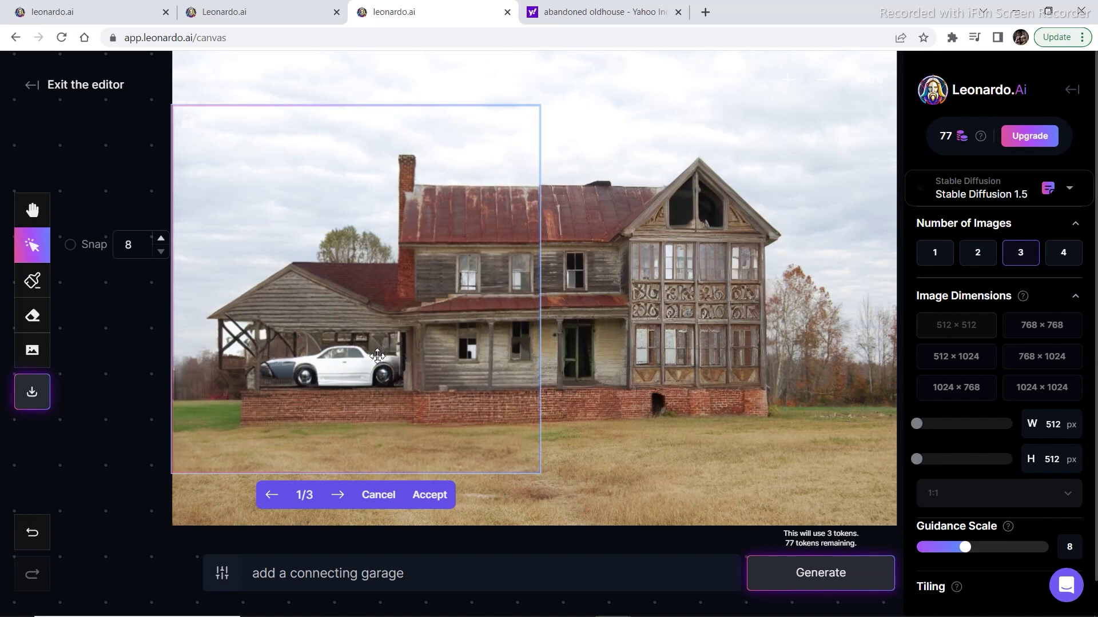
pyautogui.click(338, 495)
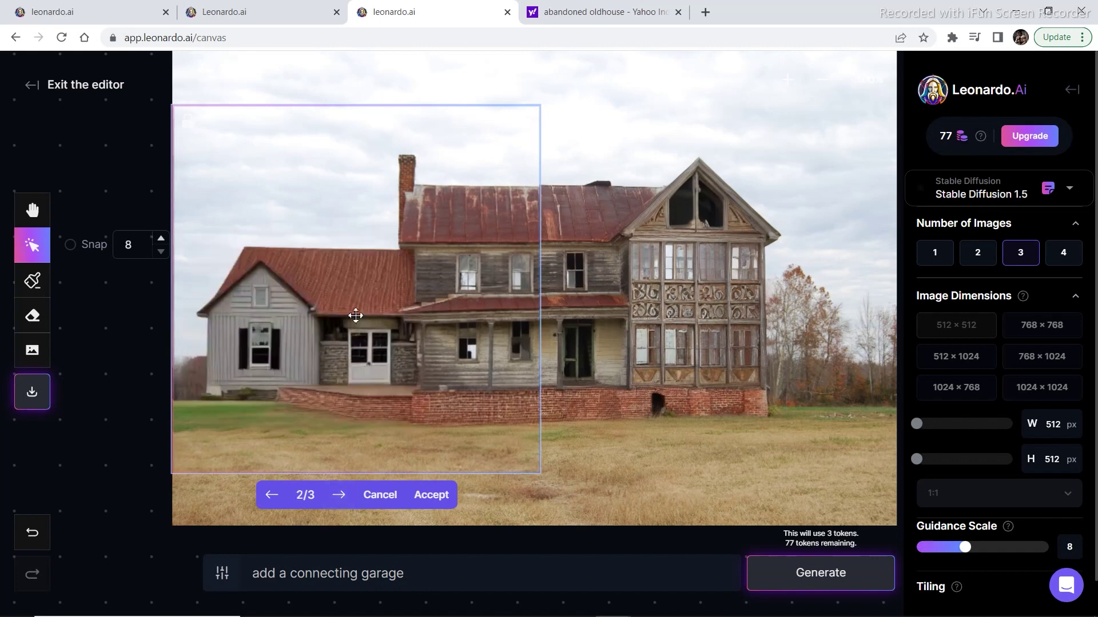
pyautogui.click(431, 495)
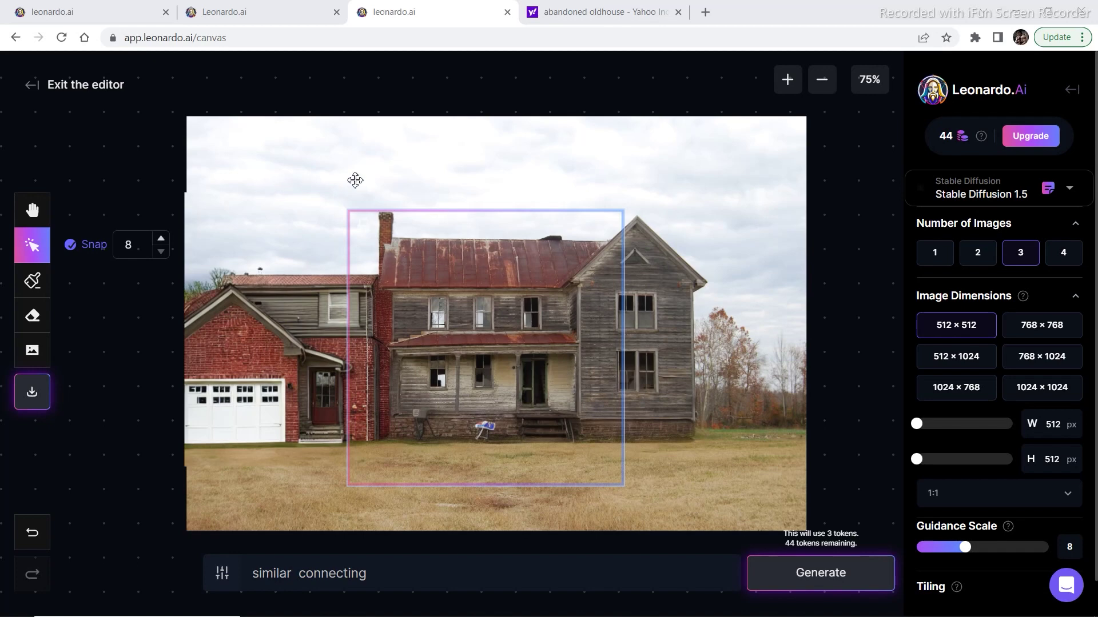
# Reposition the generation frame over the house front and prepare to mask it with the Eraser
pyautogui.moveTo(511, 307); pyautogui.dragTo(642, 277)
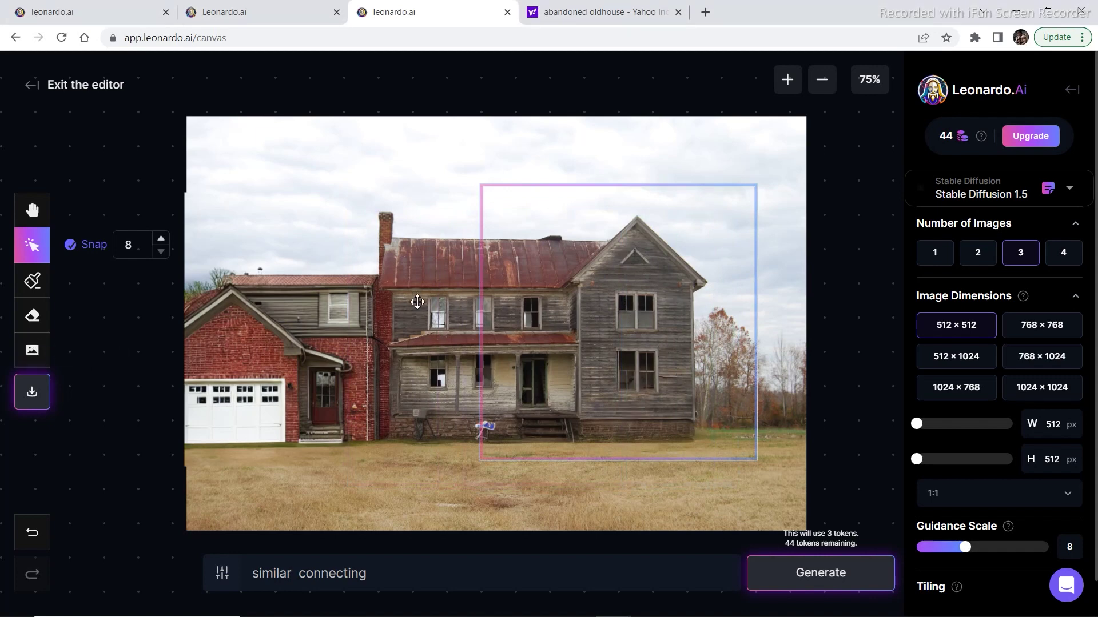
pyautogui.click(32, 350)
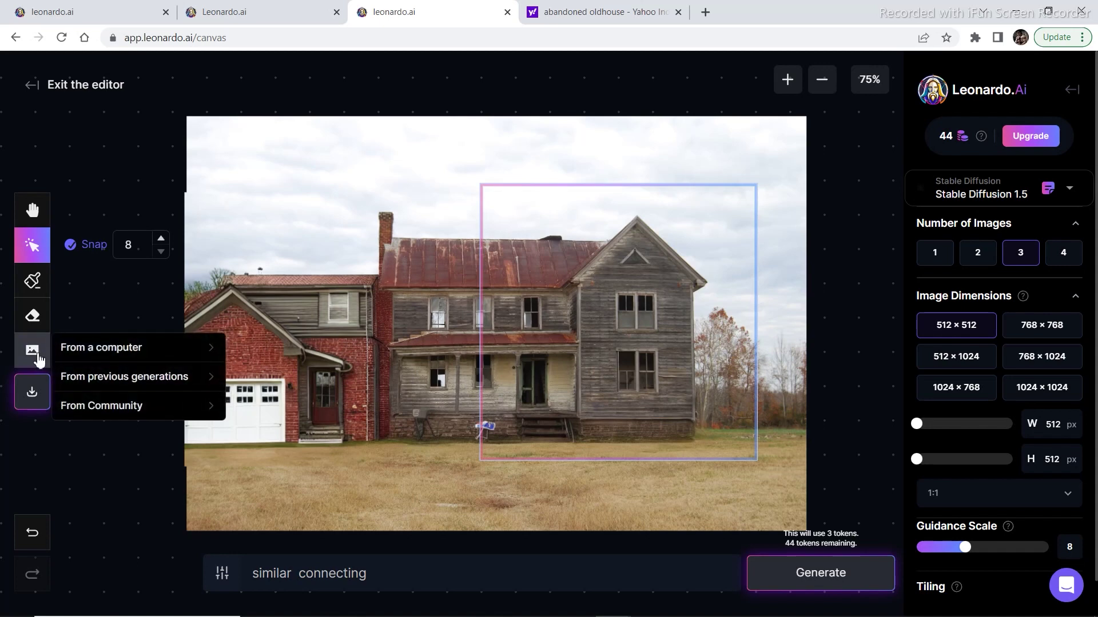
pyautogui.click(32, 316)
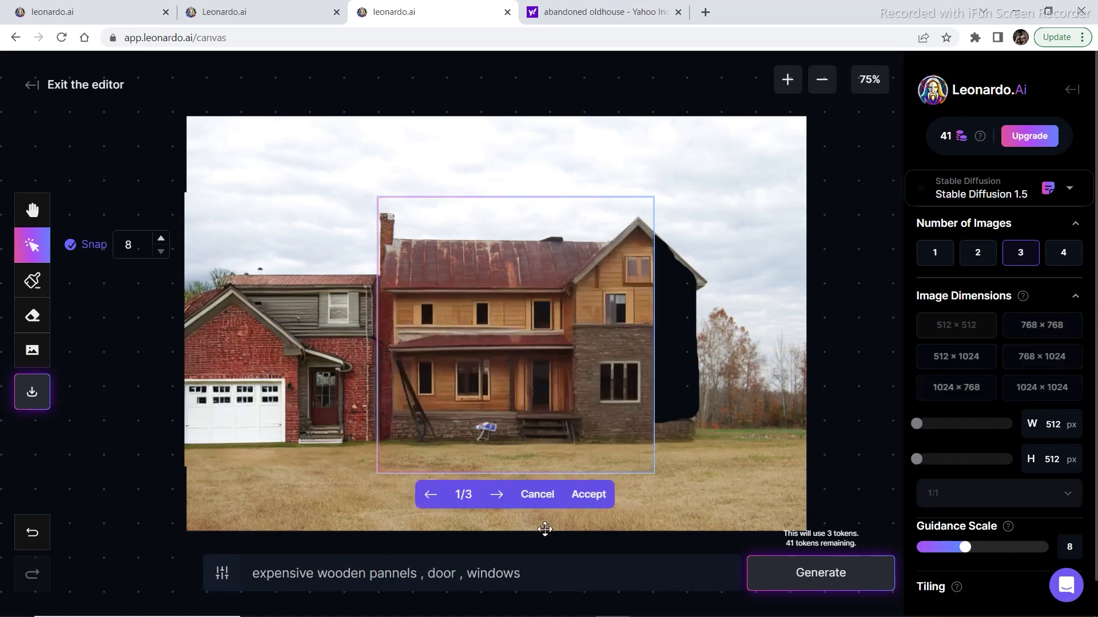
# Restore the preview over the house and cycle through the three siding variants
pyautogui.moveTo(479, 381); pyautogui.dragTo(139, 249)
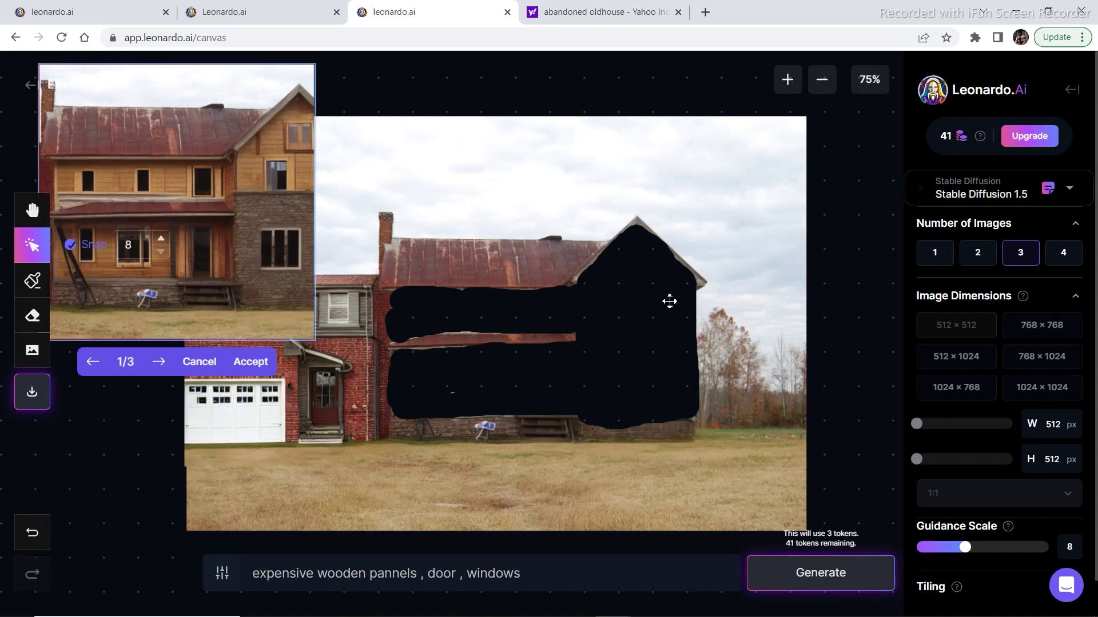
pyautogui.click(35, 541)
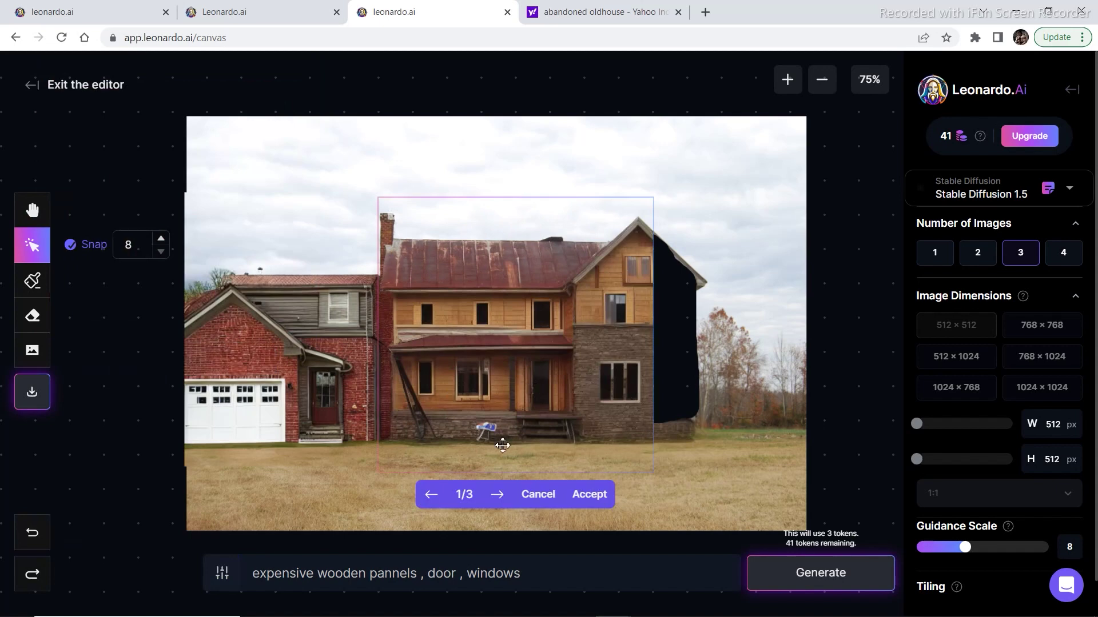
pyautogui.click(497, 497)
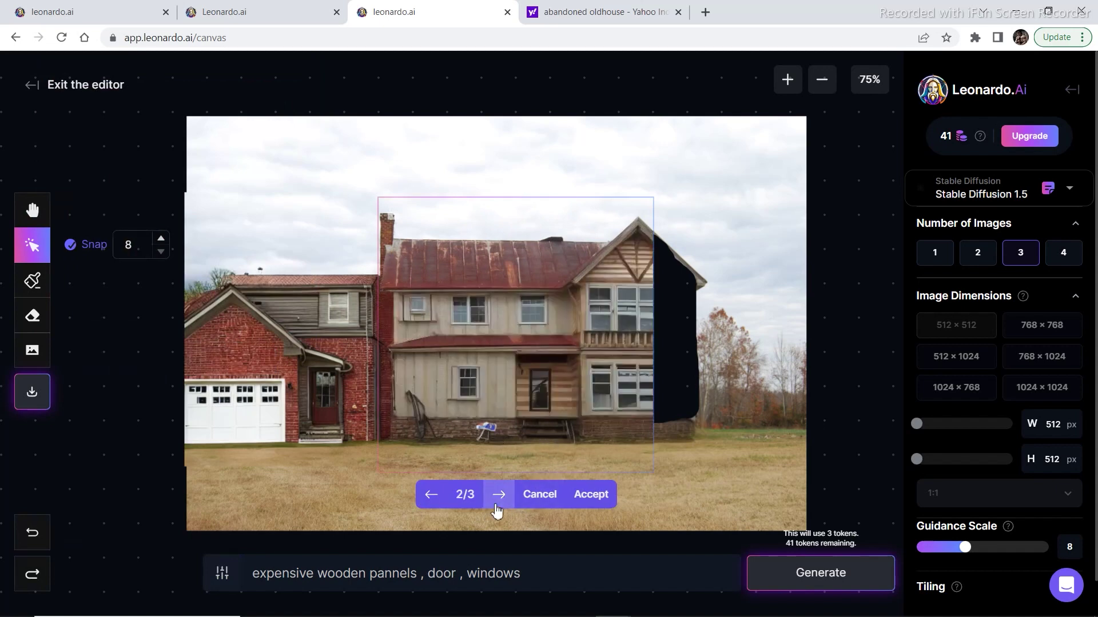
pyautogui.click(499, 504)
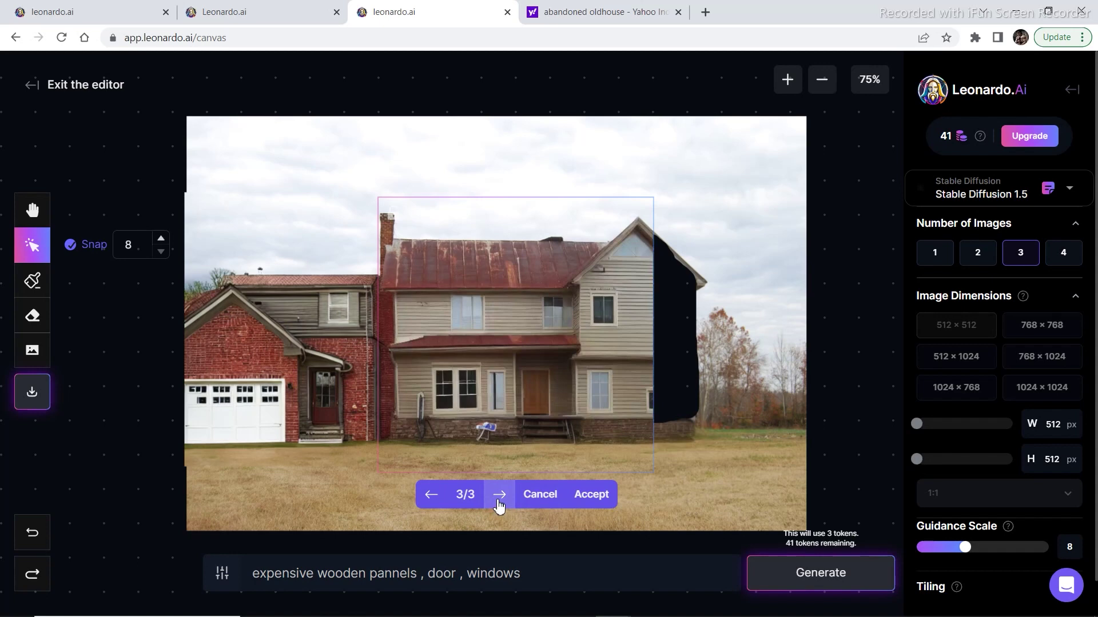
pyautogui.click(433, 502)
pyautogui.click(432, 503)
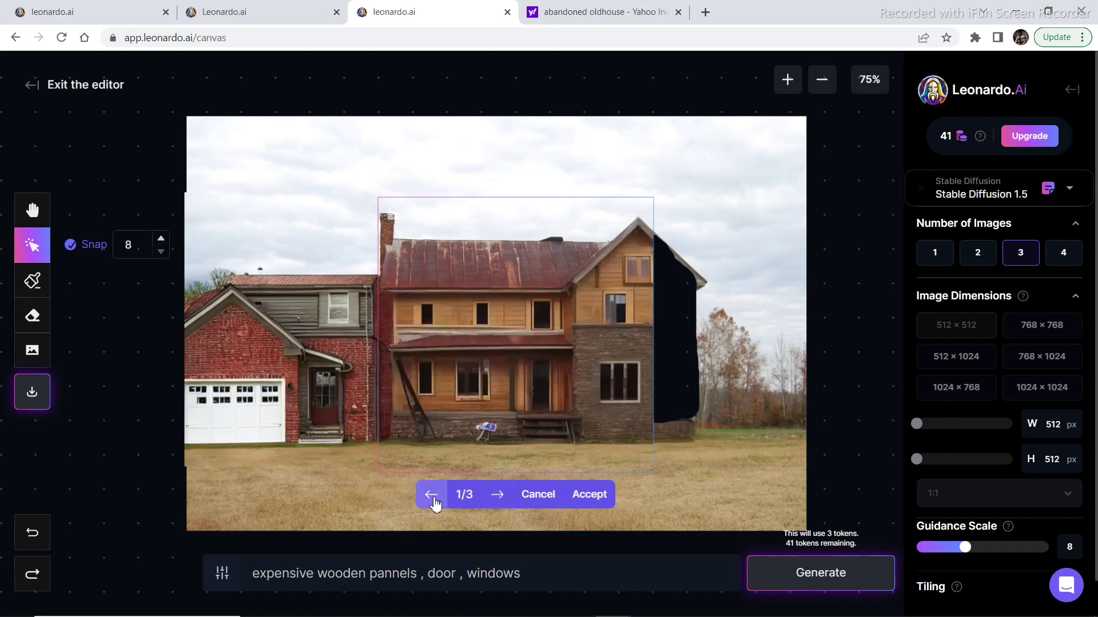
# Accept variant 3 with beige siding and a wooden door, then shift the frame right
pyautogui.click(498, 501)
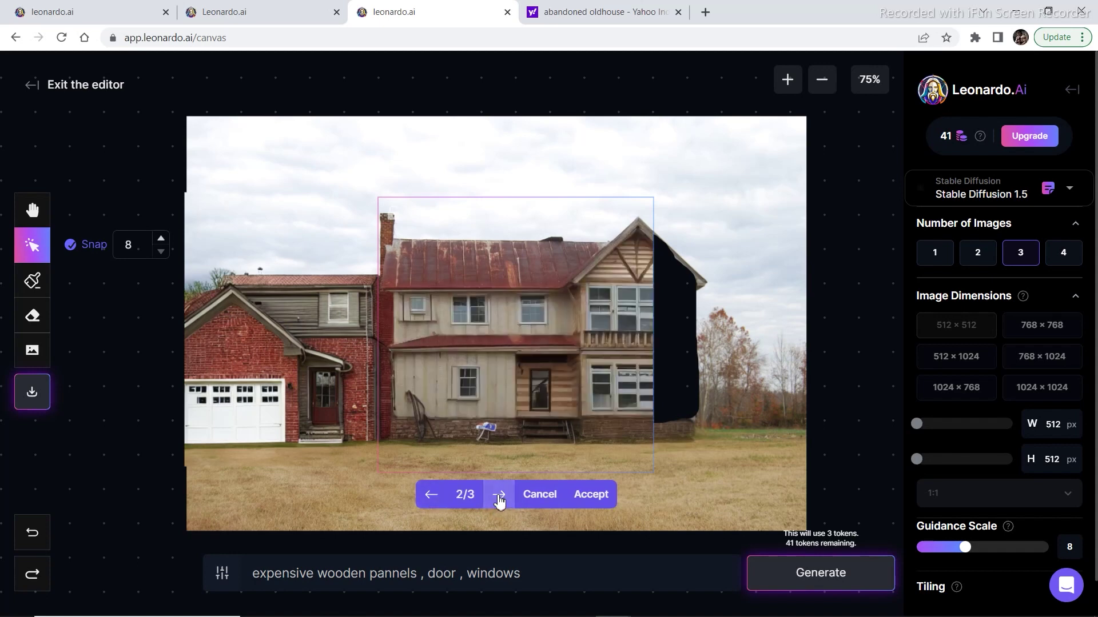
pyautogui.click(498, 498)
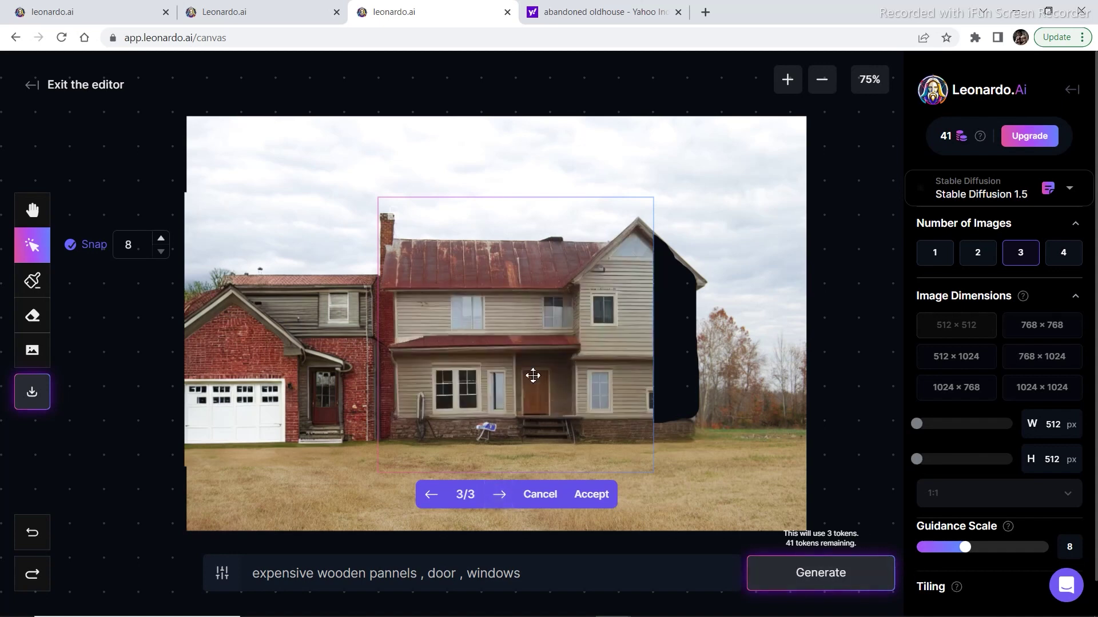
pyautogui.click(592, 497)
pyautogui.moveTo(497, 368); pyautogui.dragTo(597, 367)
# Generate a new red roof for the main house, undoing an accidental frame move
pyautogui.click(833, 577)
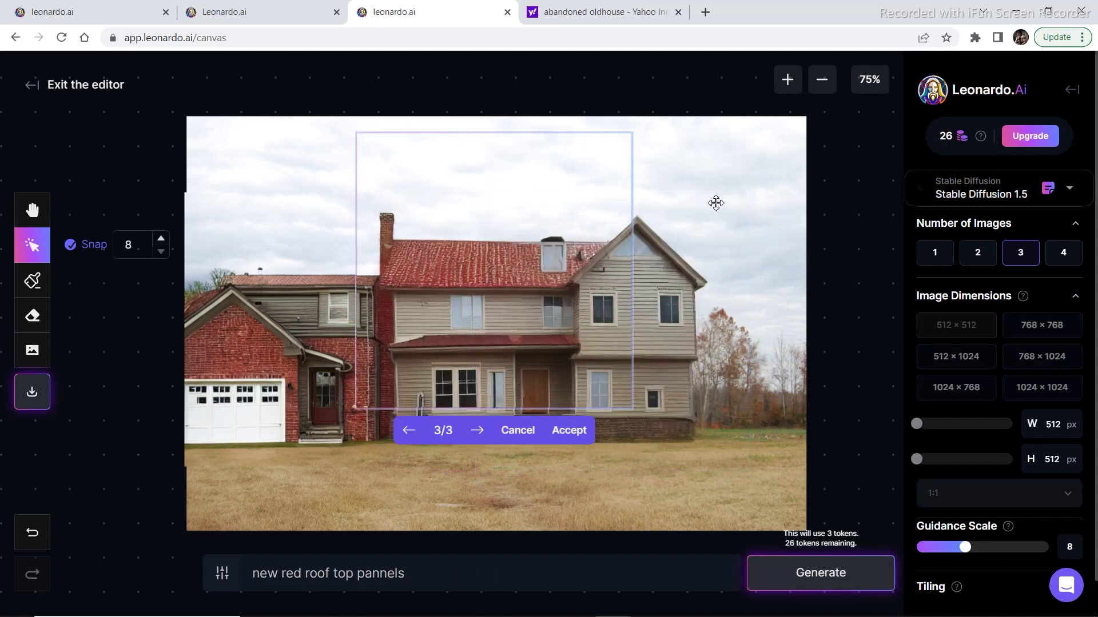
pyautogui.moveTo(537, 259); pyautogui.dragTo(262, 258)
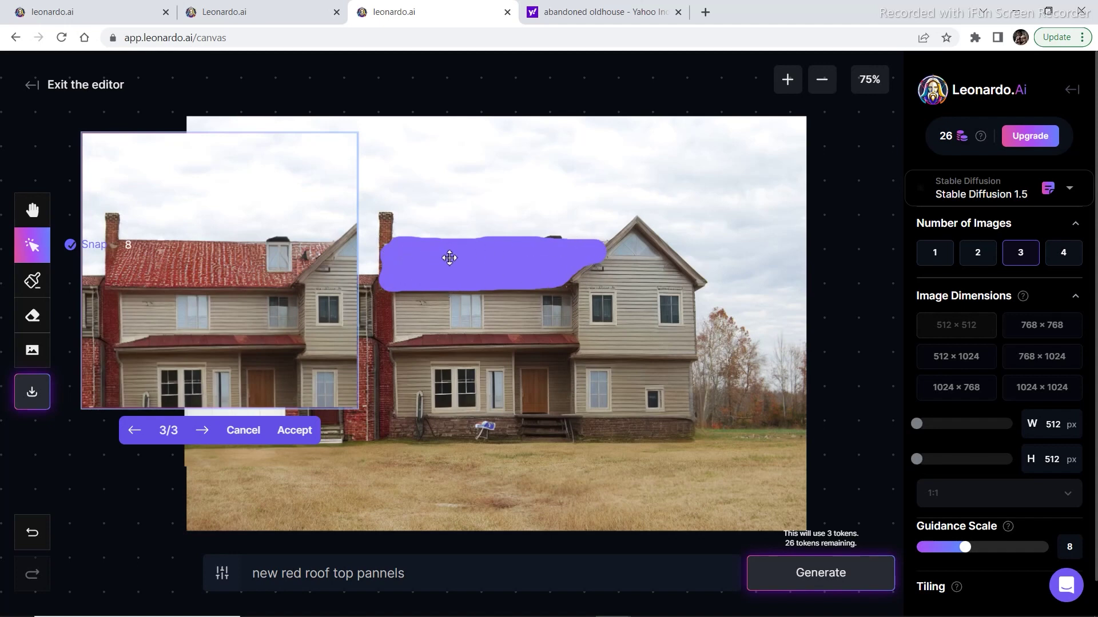
pyautogui.click(32, 532)
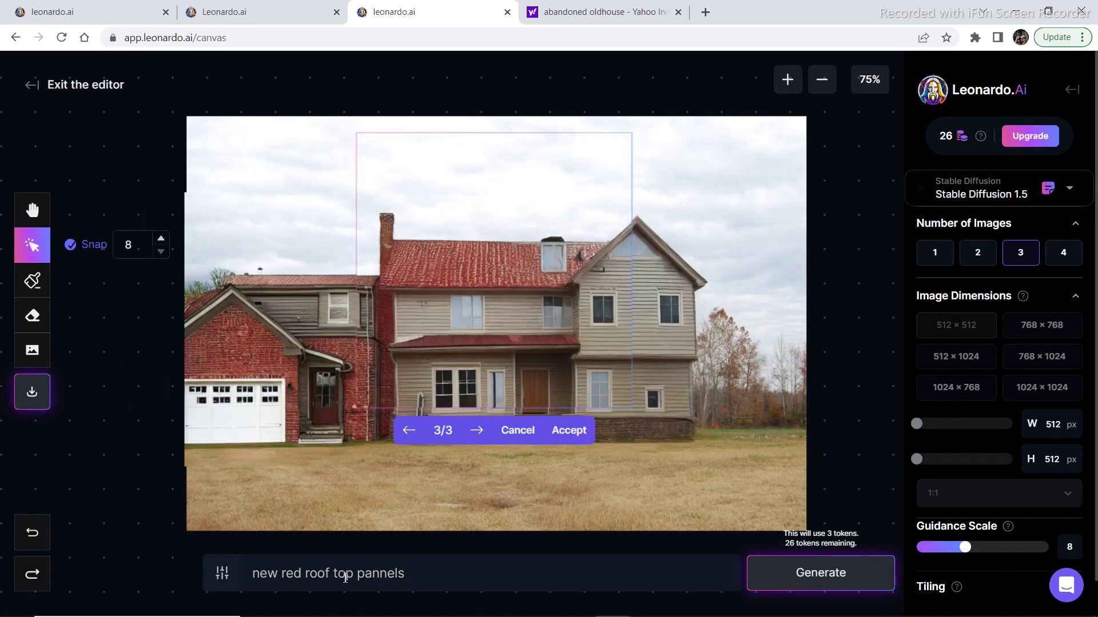
# Compare the three roof variants and accept the textured red tile roof (3/3)
pyautogui.click(475, 435)
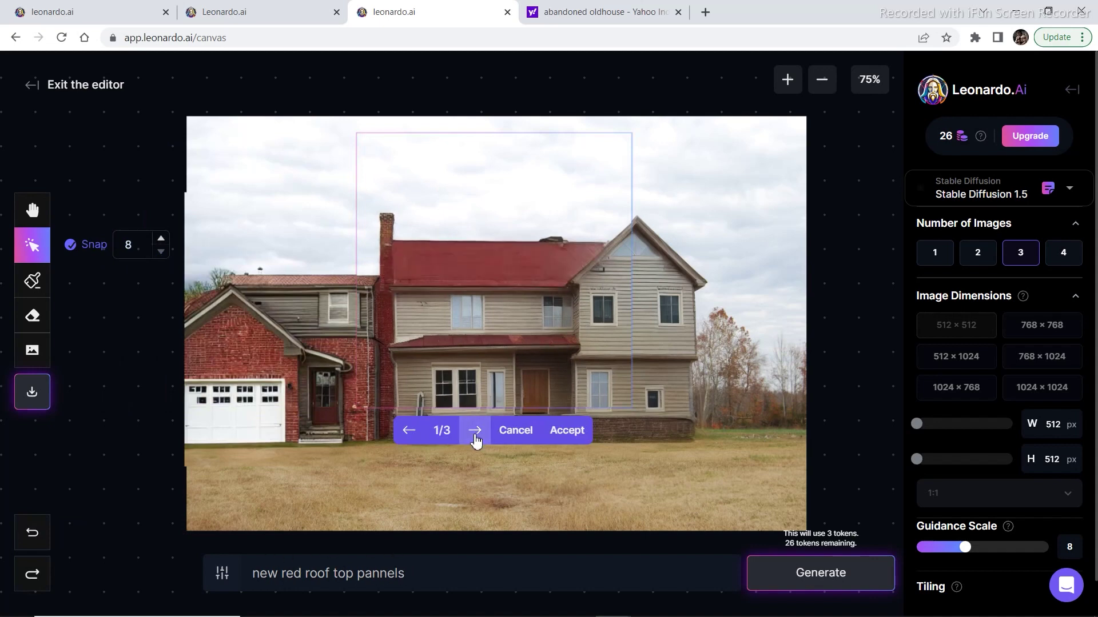
pyautogui.click(475, 435)
pyautogui.click(475, 435)
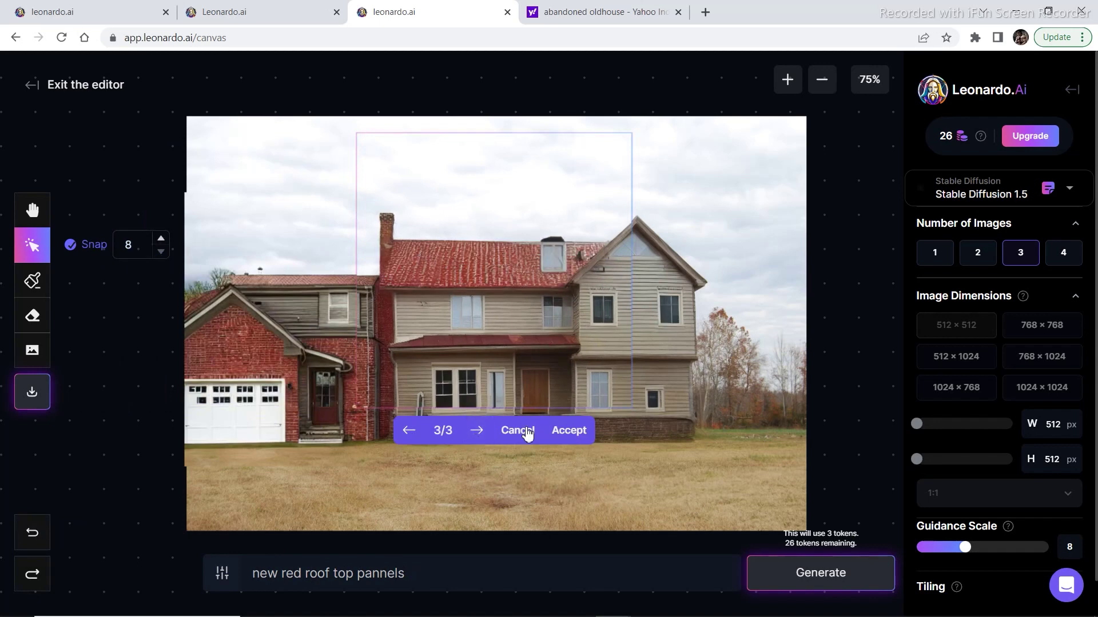
pyautogui.click(571, 437)
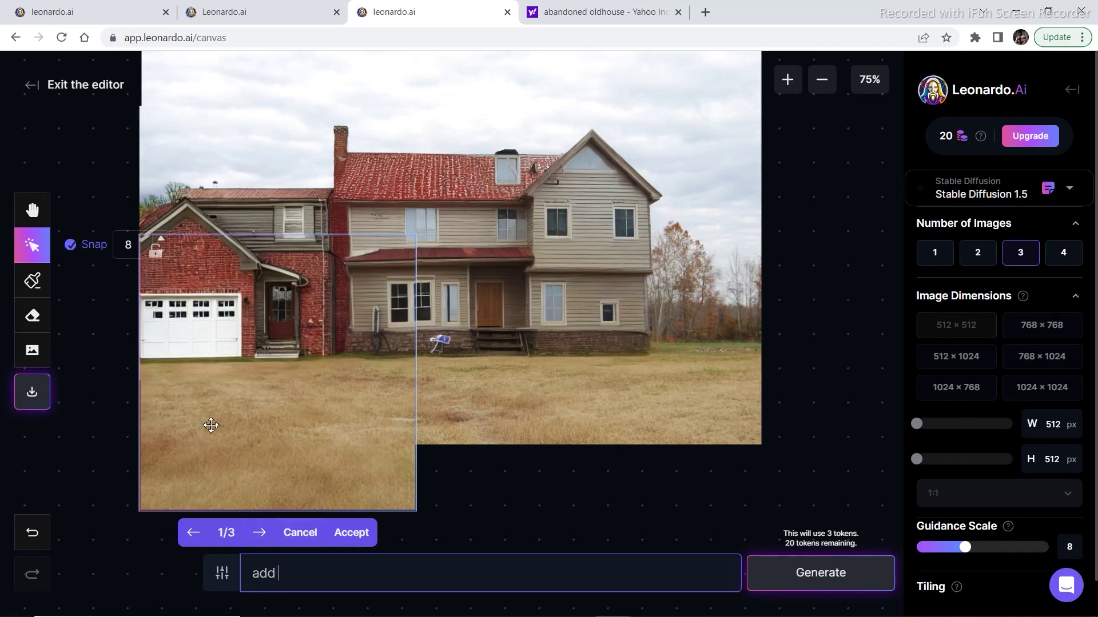
# Accept the generated lawn patch and shift the 512×512 frame right to the next gap
pyautogui.click(351, 531)
pyautogui.moveTo(374, 464); pyautogui.dragTo(620, 464)
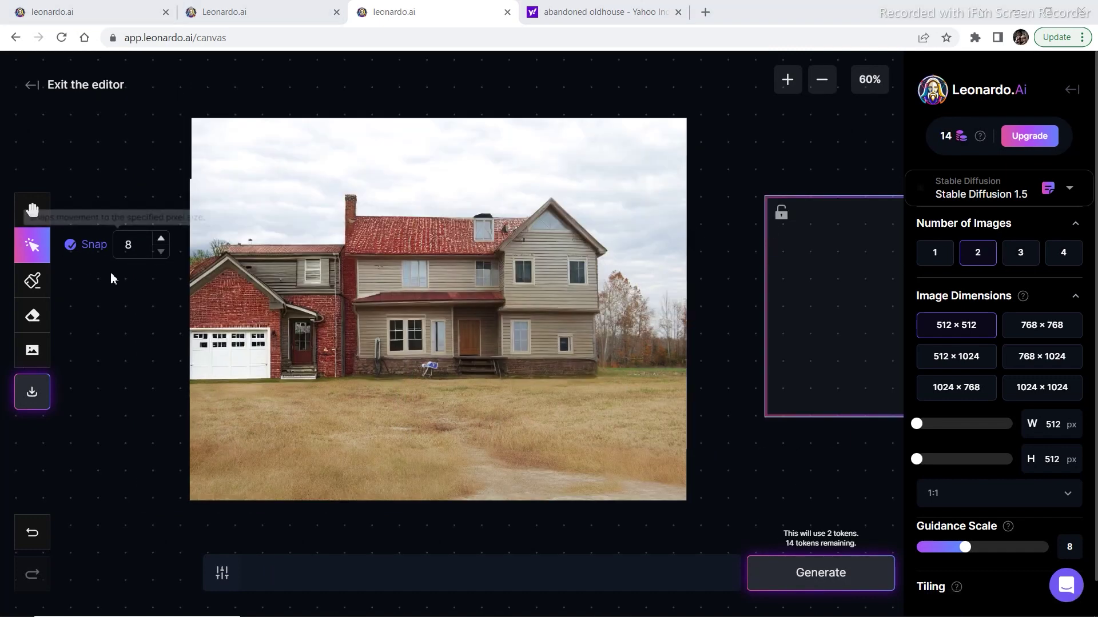
# Zoom out to 50% and upload the original photo dsc_0041-1.jpg to the canvas
pyautogui.click(789, 79)
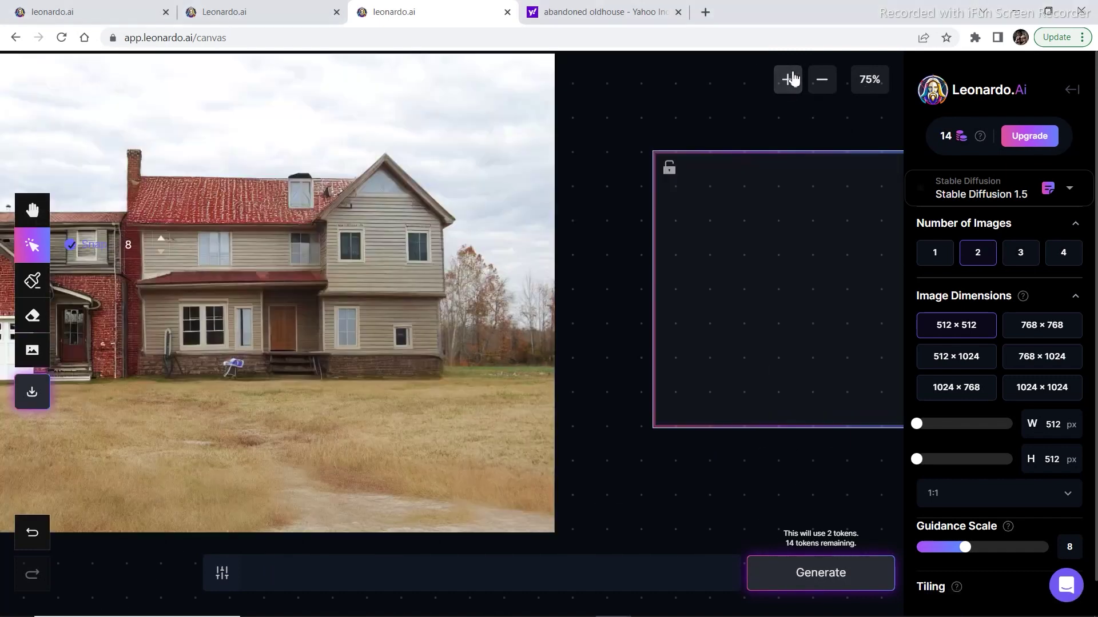
pyautogui.click(823, 80)
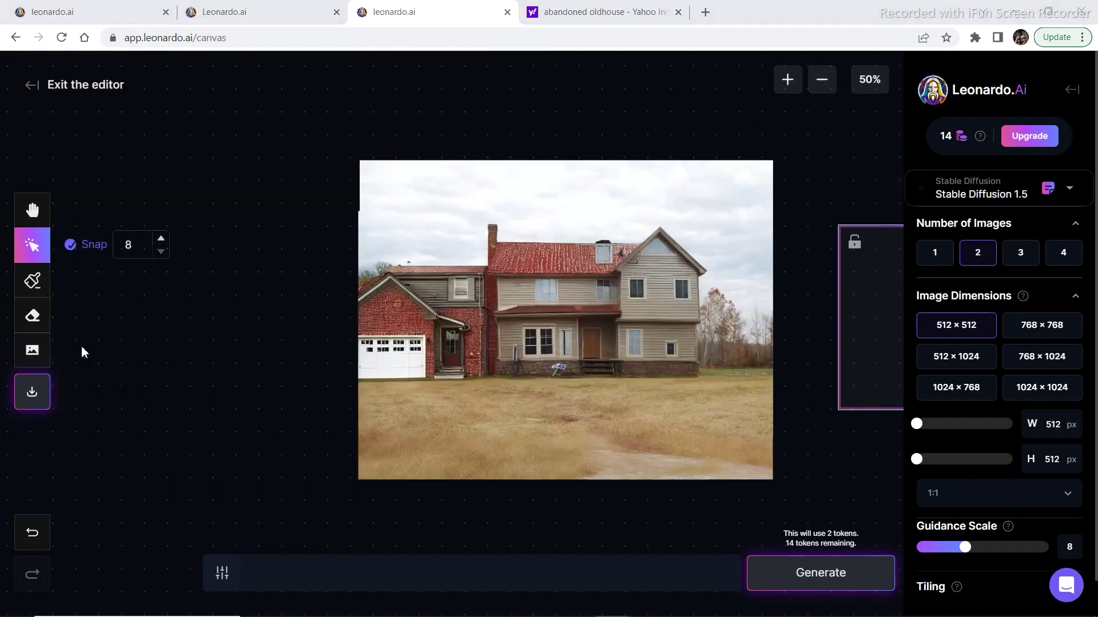
pyautogui.moveTo(583, 179); pyautogui.dragTo(581, 291)
pyautogui.click(294, 219)
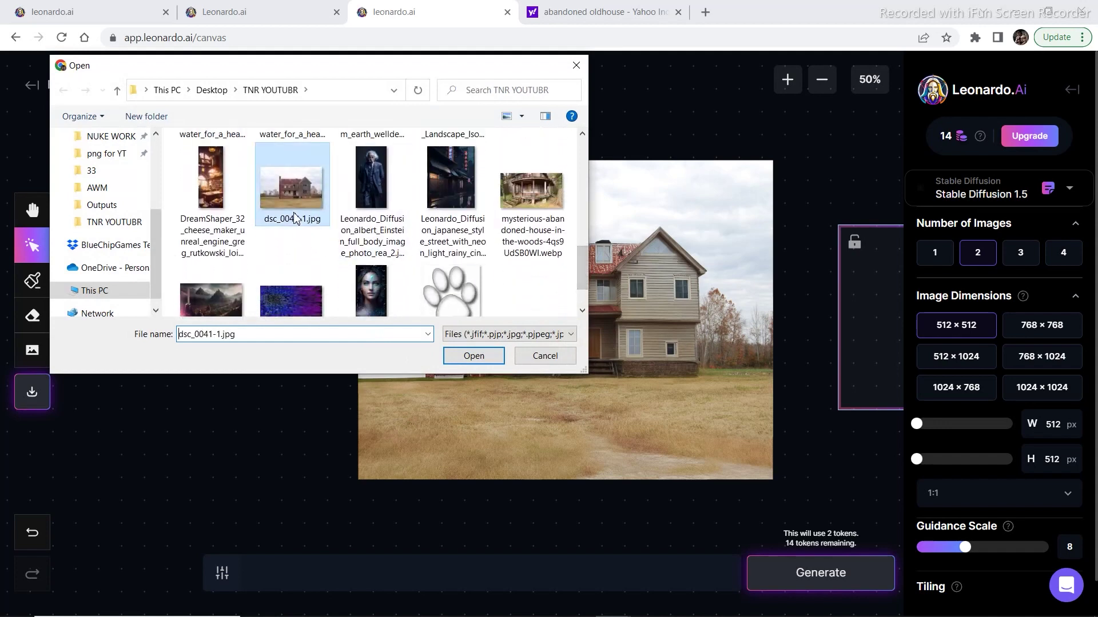
pyautogui.doubleClick(294, 219)
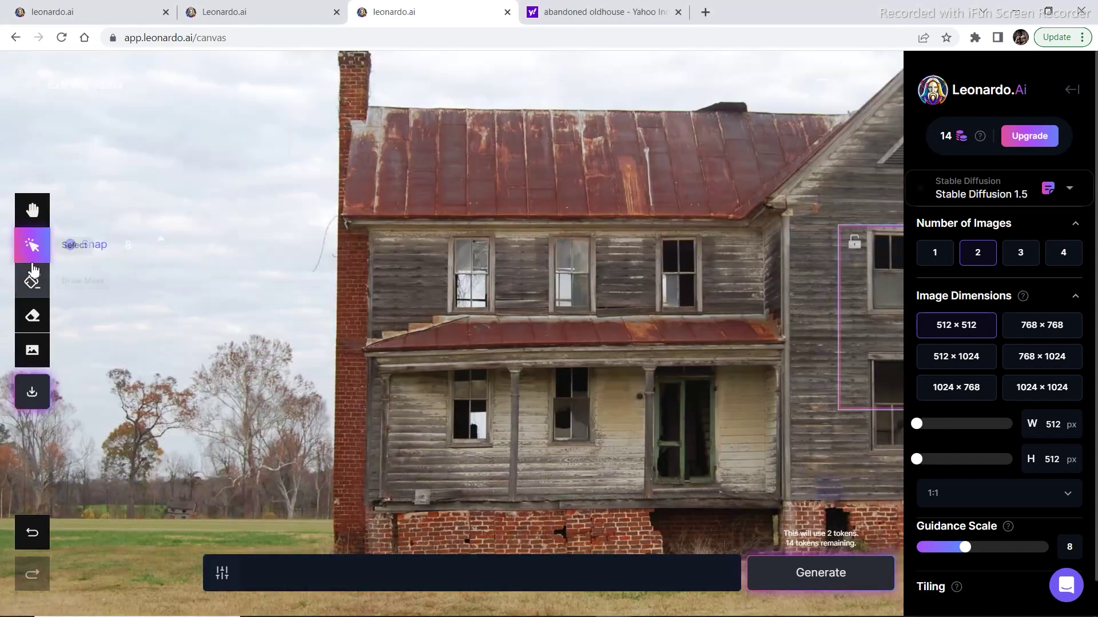
# Reposition the uploaded photo and shrink it toward the lower left
pyautogui.moveTo(578, 143); pyautogui.dragTo(370, 366)
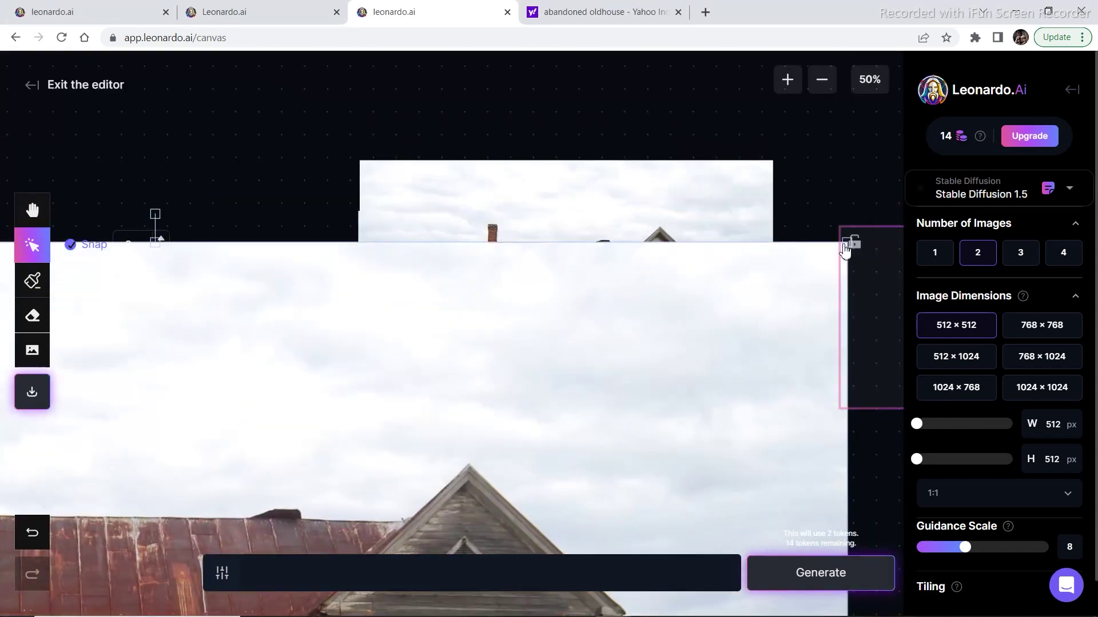
pyautogui.moveTo(764, 277); pyautogui.dragTo(710, 256)
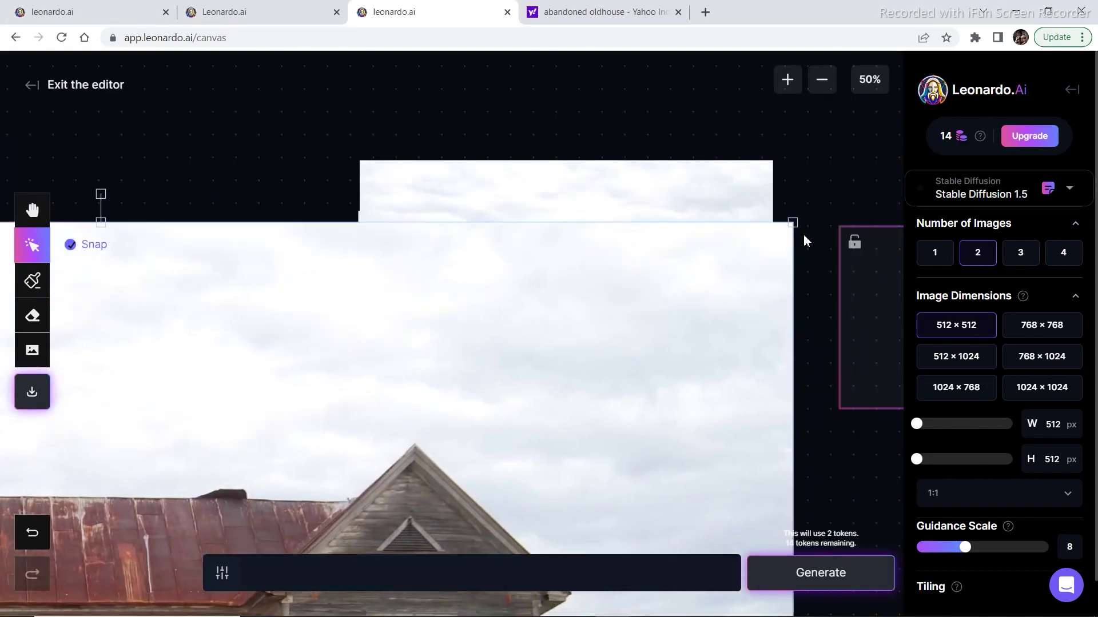
pyautogui.moveTo(791, 223); pyautogui.dragTo(656, 254)
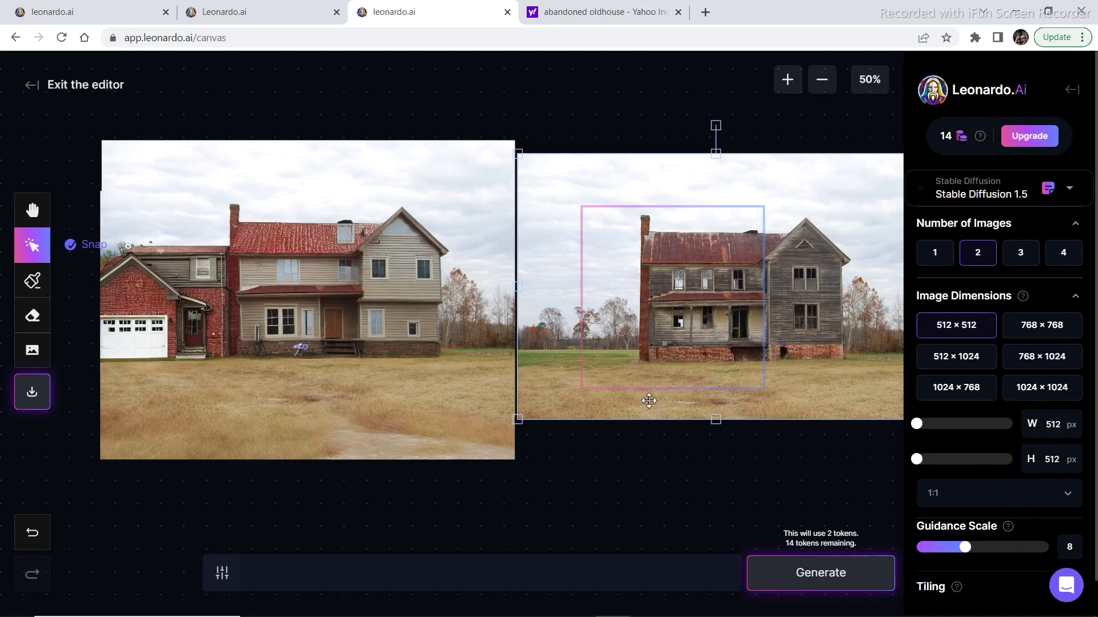
# Deselect the original farmhouse photo, leaving it beside the renovated red-roofed house
pyautogui.click(749, 287)
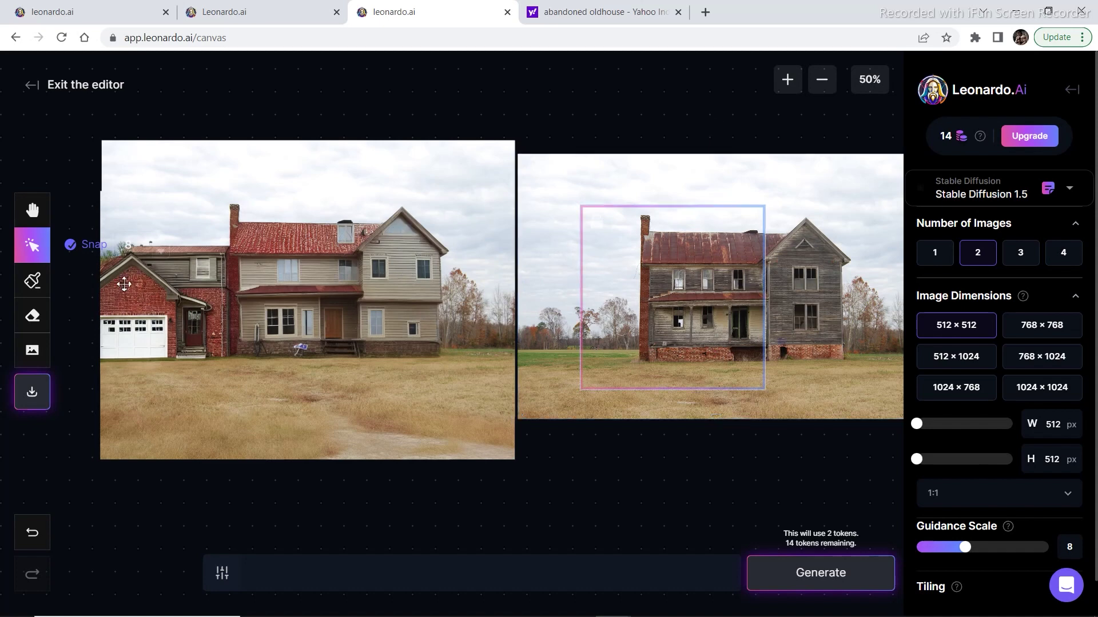